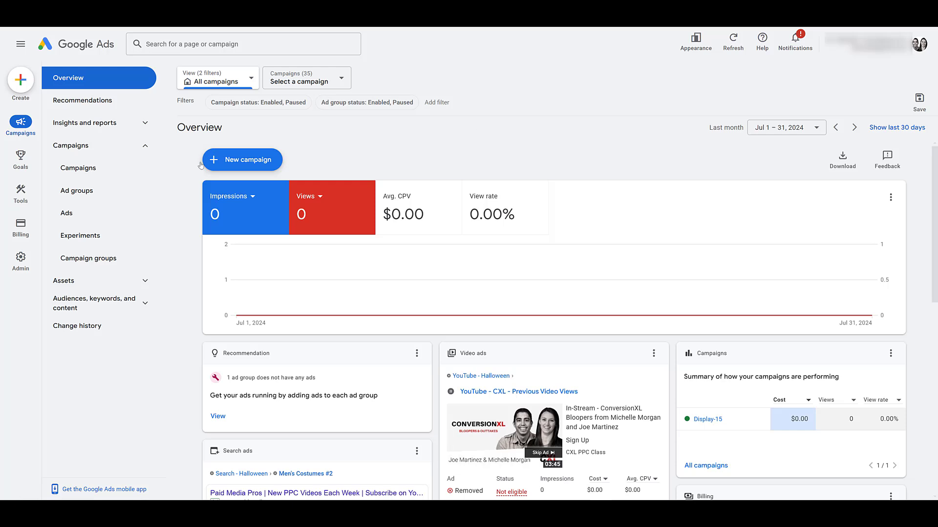
Review the connected products in the Data manager and the data sources available to connect.
mouse_move(27, 200)
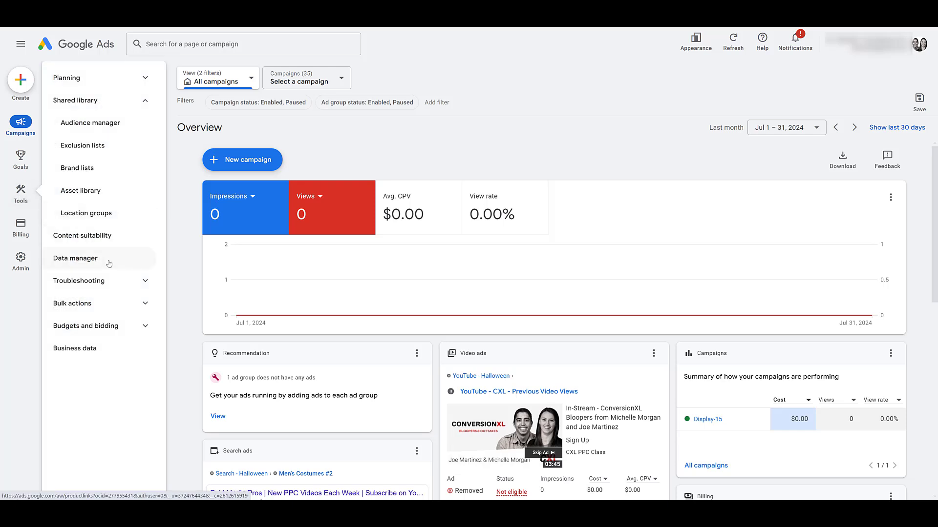
left_click(78, 257)
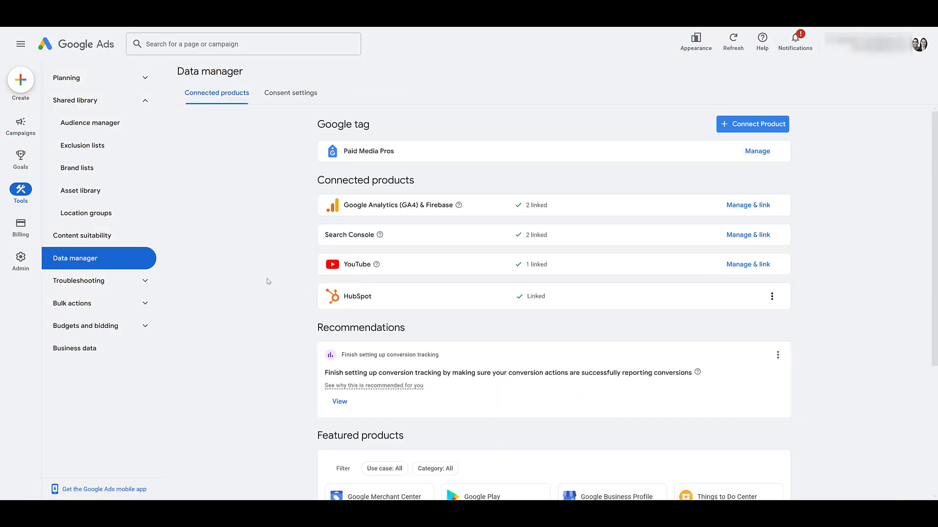
left_click(772, 128)
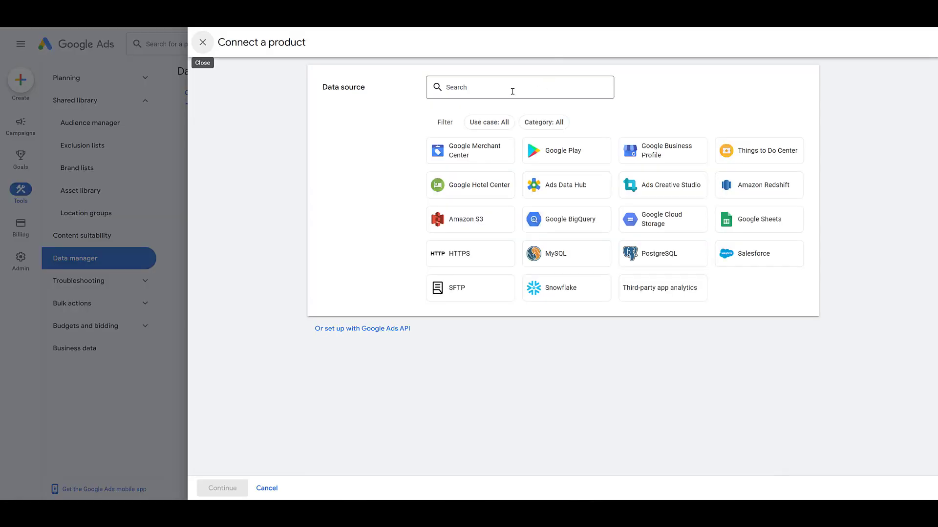
left_click(201, 46)
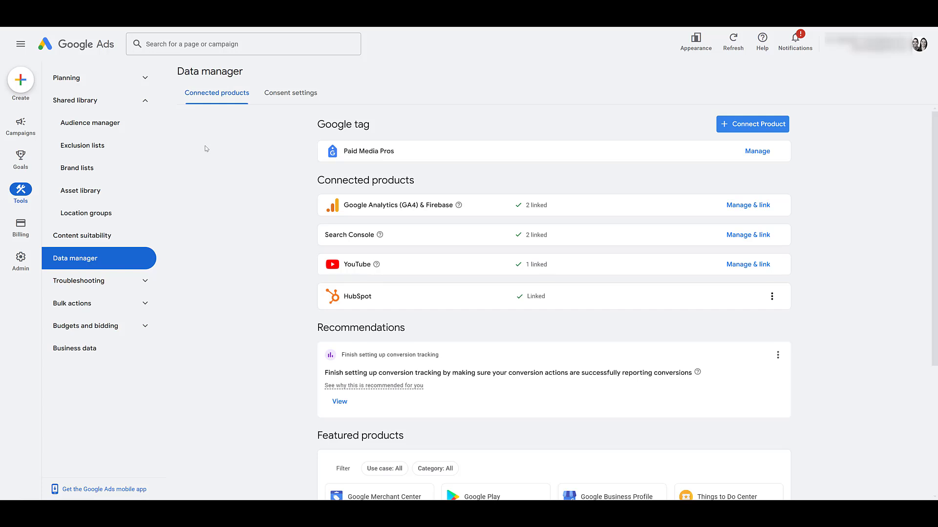
Start creating a new campaign from the campaigns overview.
left_click(21, 122)
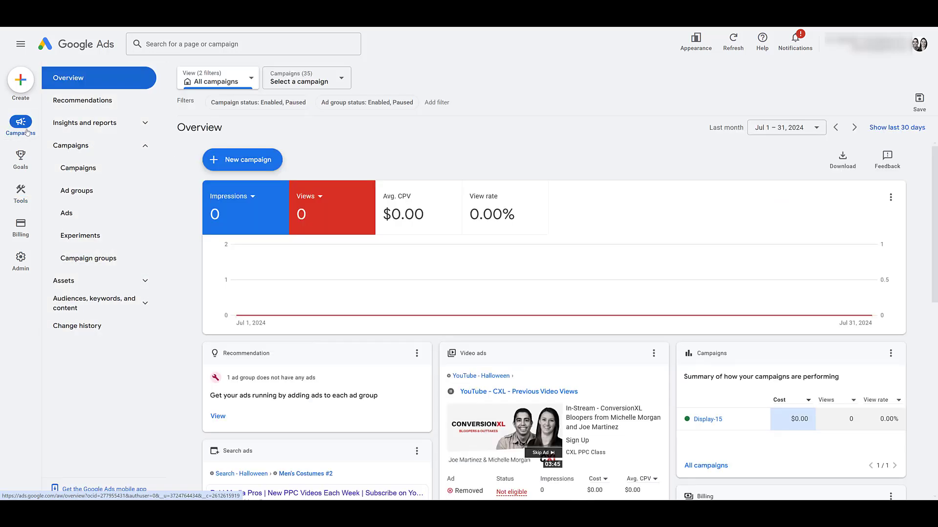
left_click(259, 168)
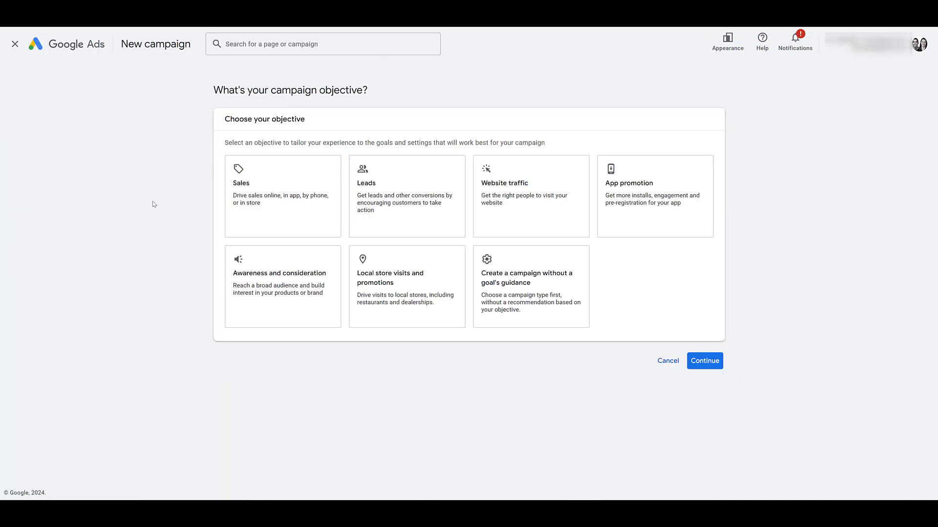
Choose the Awareness and consideration objective with the Video campaign type to see its available subtypes.
left_click(268, 309)
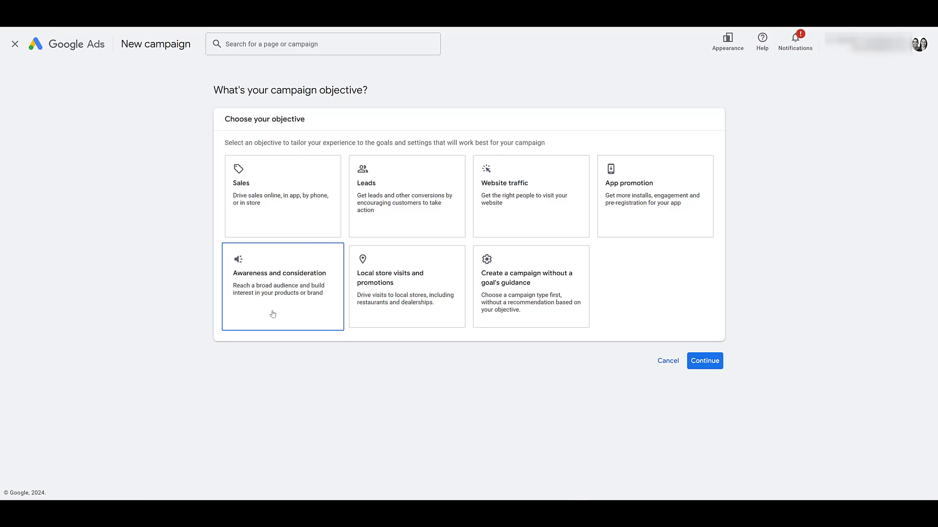
left_click(272, 314)
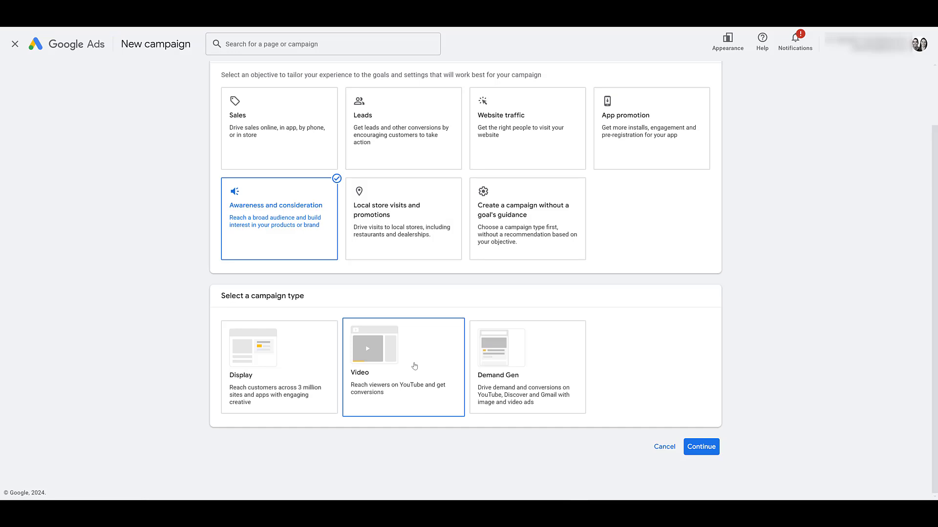
left_click(414, 366)
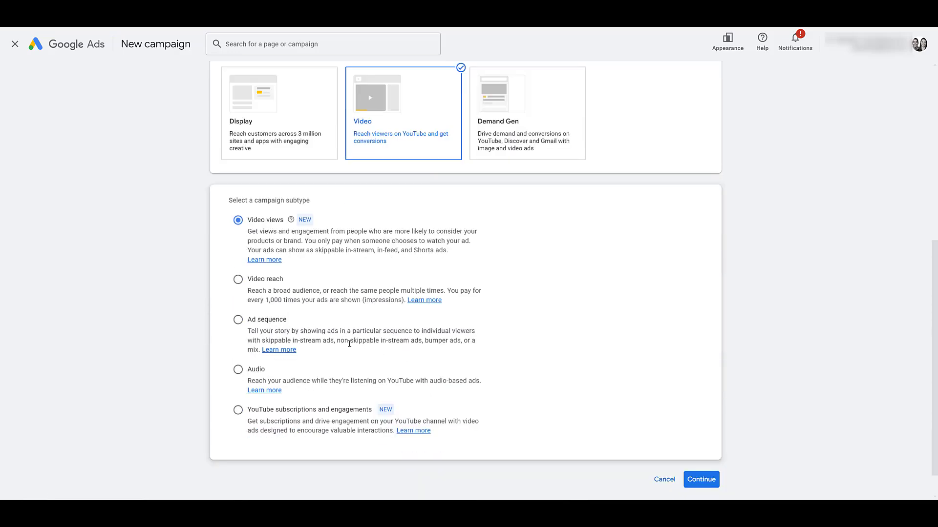
Set up the campaign without a goal's guidance, using the Video type and Ad sequence subtype, and continue to its settings.
scroll(350, 344, "up", 7)
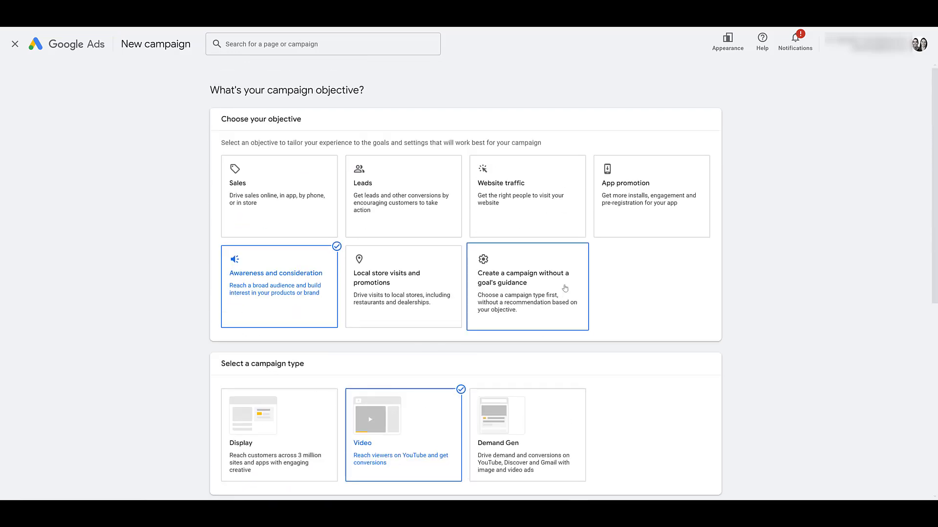
left_click(565, 288)
scroll(565, 288, "down", 3)
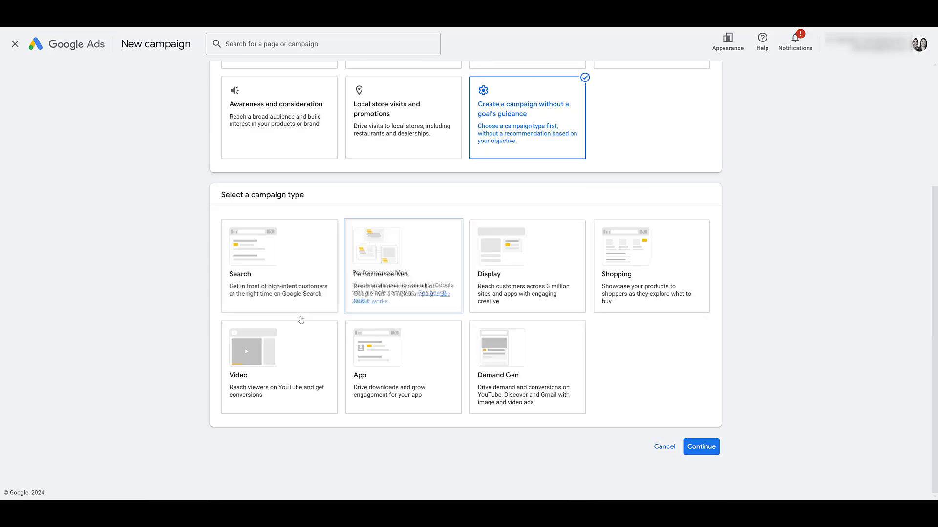
left_click(305, 348)
scroll(304, 348, "down", 5)
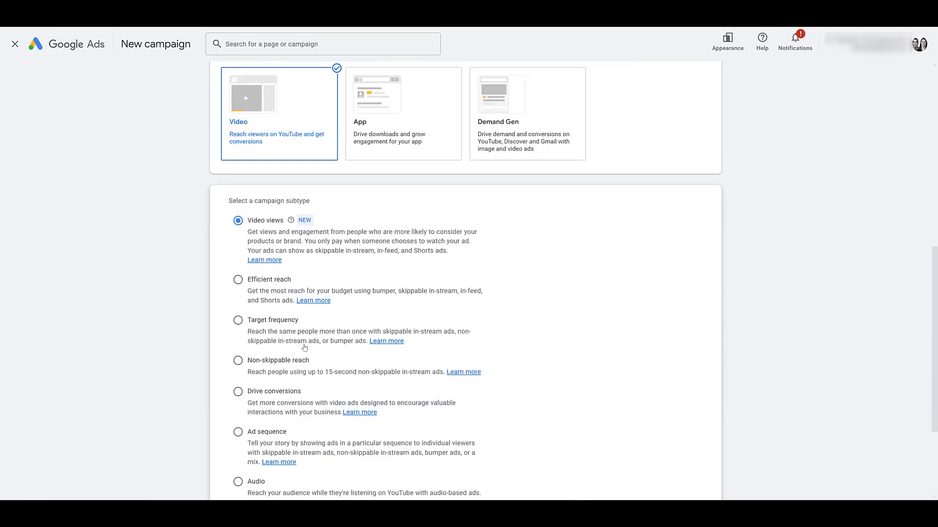
left_click(237, 434)
scroll(171, 418, "down", 3)
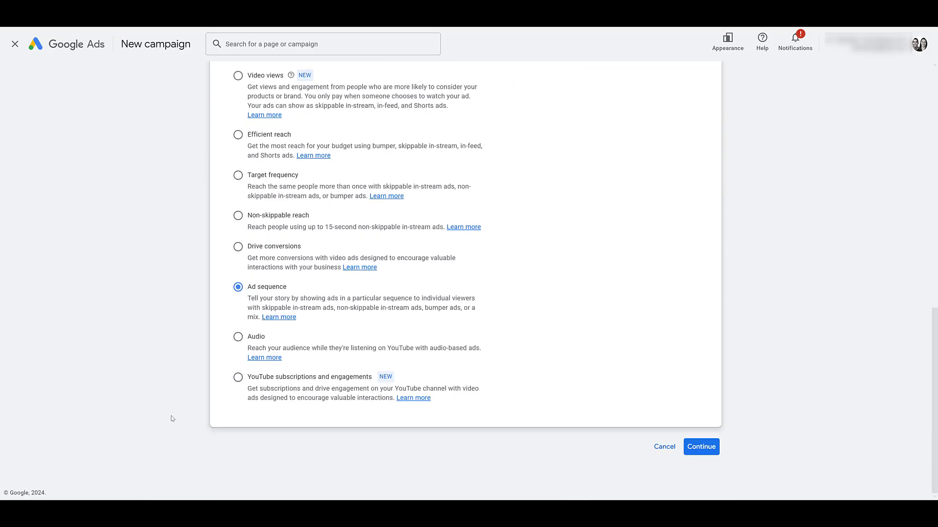
left_click(702, 449)
Name the campaign "YouTube - Ad Sequence - Aug 2024" and check the available bid strategies, keeping Target CPM.
triple_click(410, 185)
type("YouTube - Ad Sequence - Aug 2024")
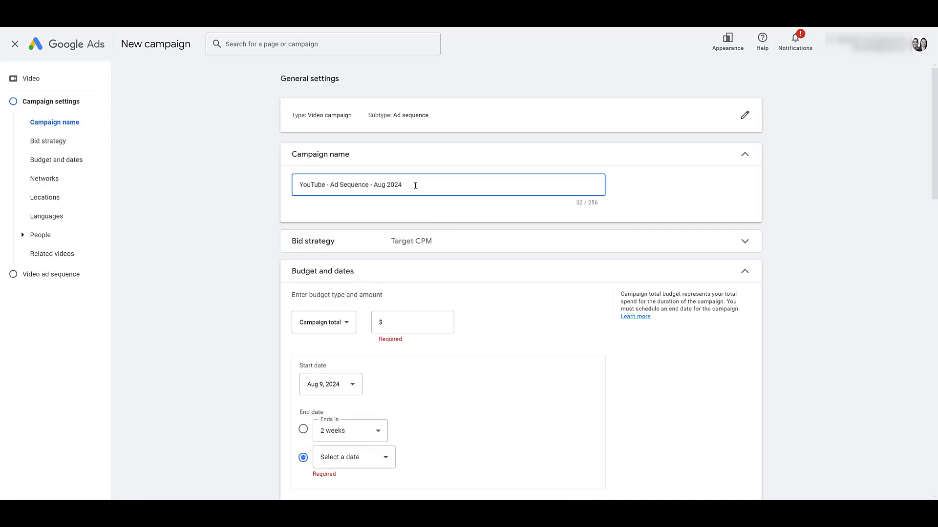
left_click(722, 244)
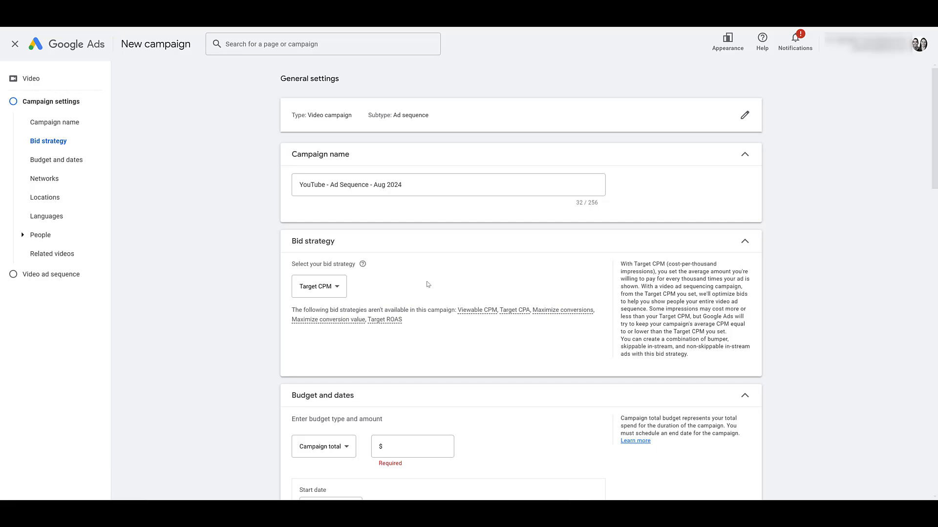
left_click(339, 287)
scroll(344, 290, "down", 5)
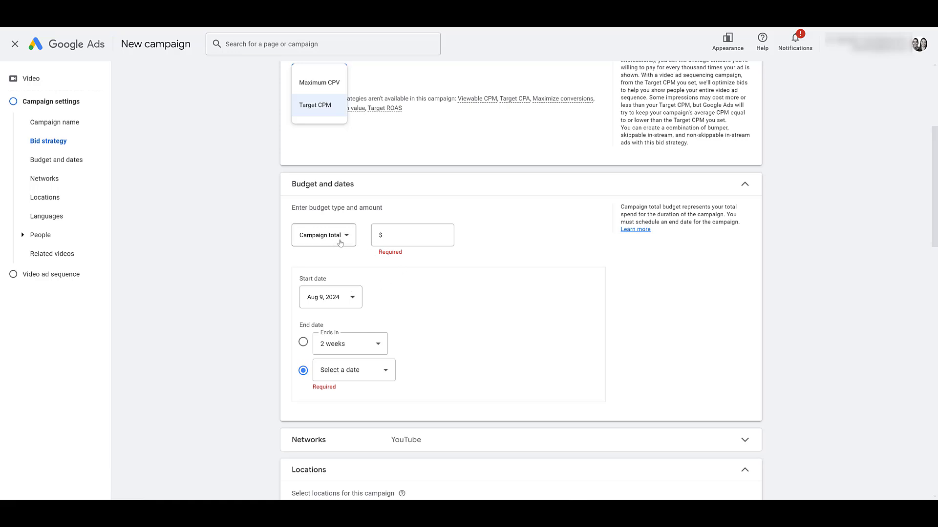
left_click(340, 243)
Change the budget type to Daily and set the amount to $25.00.
left_click(341, 243)
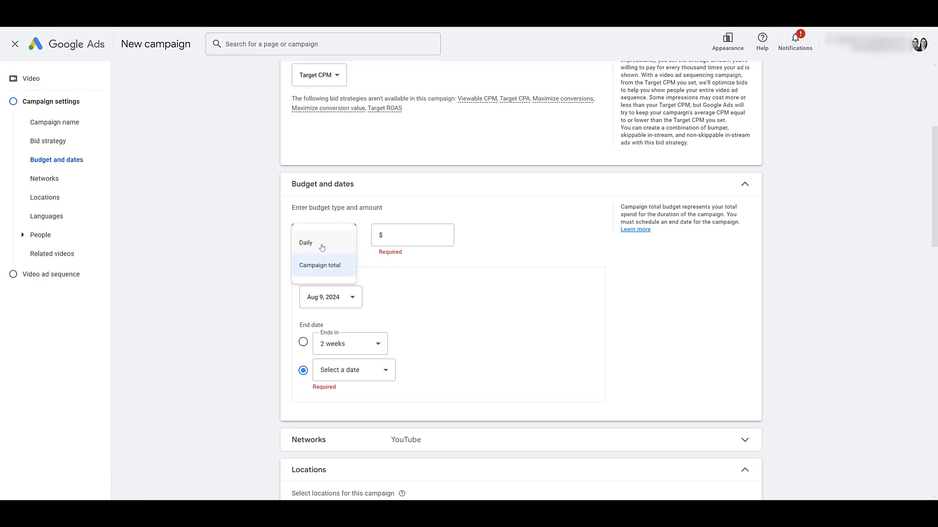
left_click(322, 247)
left_click(410, 233)
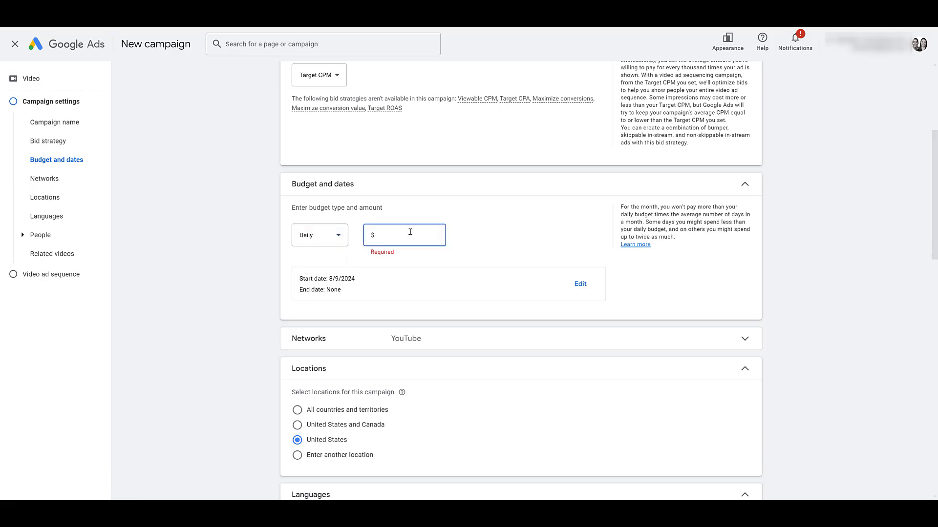
type("25.00")
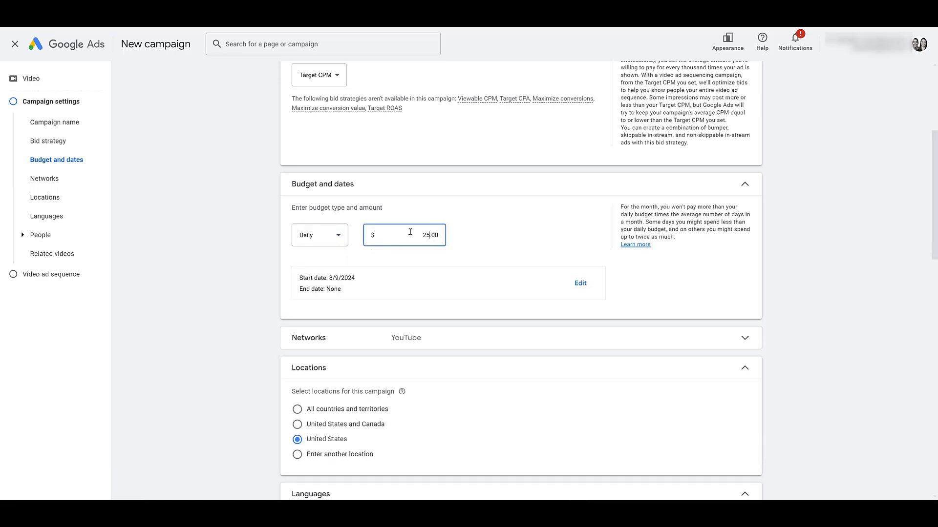
left_click(235, 301)
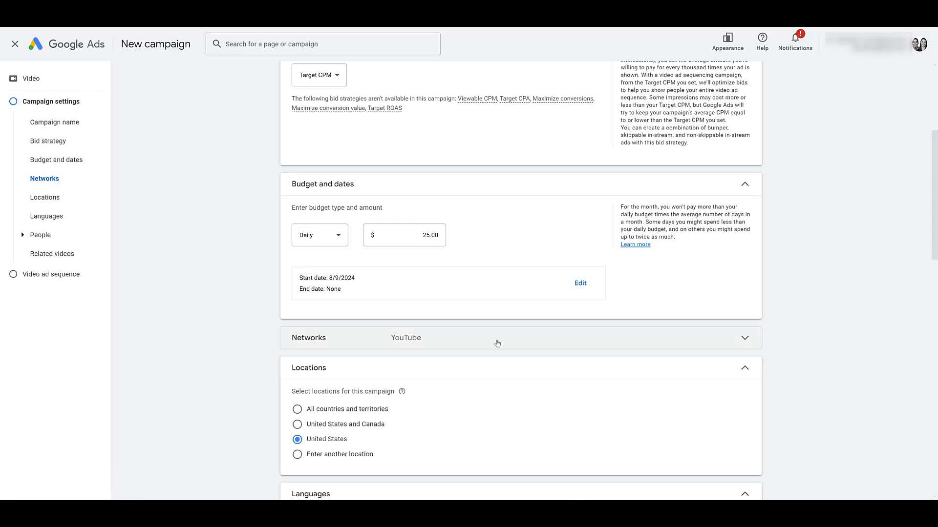
Examine the campaign's network options and its location and language settings.
left_click(495, 340)
scroll(497, 344, "down", 2)
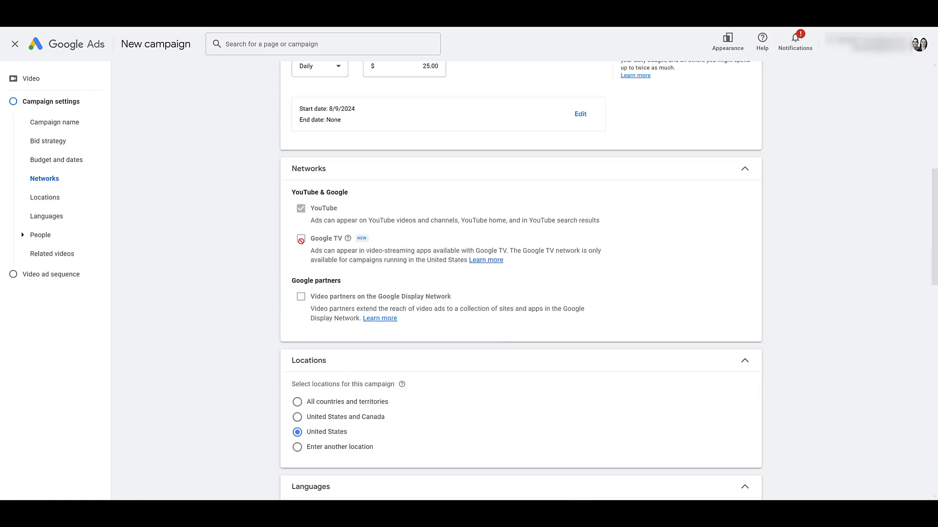
mouse_move(301, 239)
mouse_move(300, 298)
scroll(211, 306, "down", 4)
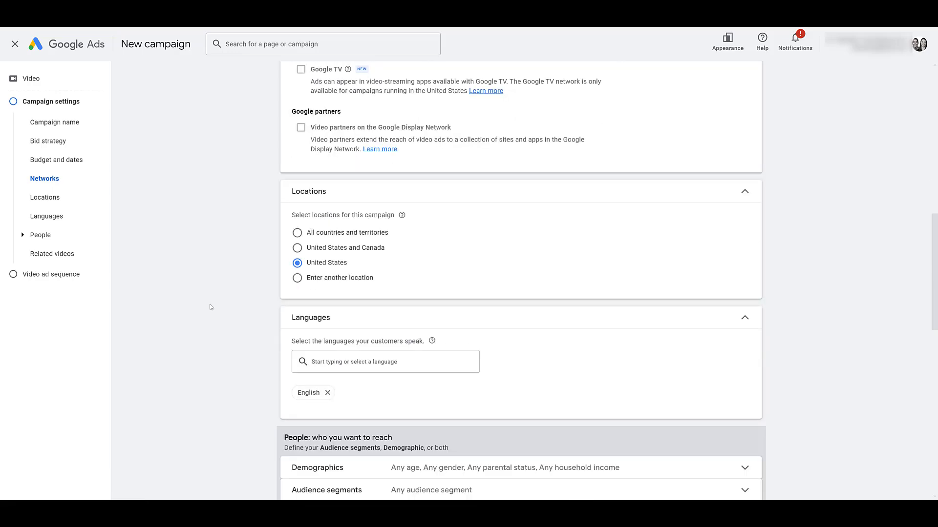
scroll(211, 306, "down", 3)
scroll(211, 307, "down", 1)
scroll(211, 307, "down", 3)
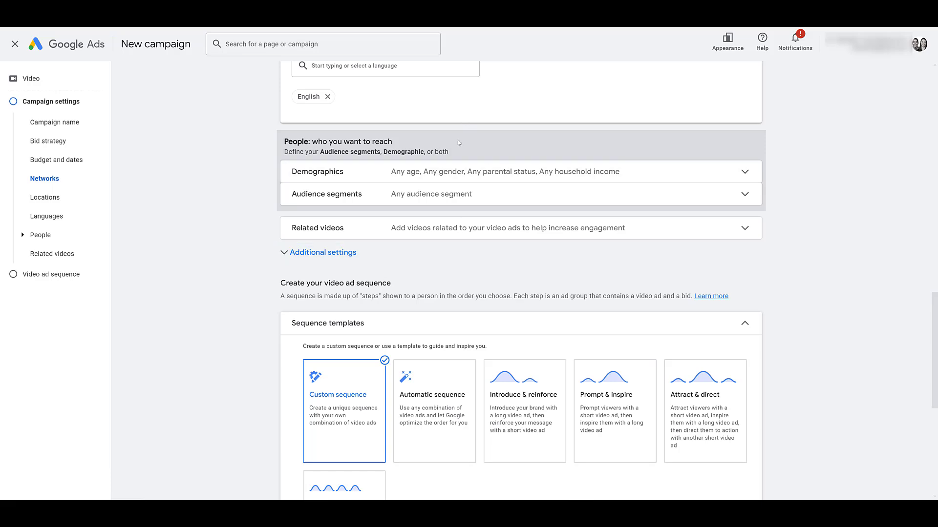
Target the "YouTube - Subscribers - 540 Days" audience segment from the YouTube users who have interacted with the business.
left_click(484, 197)
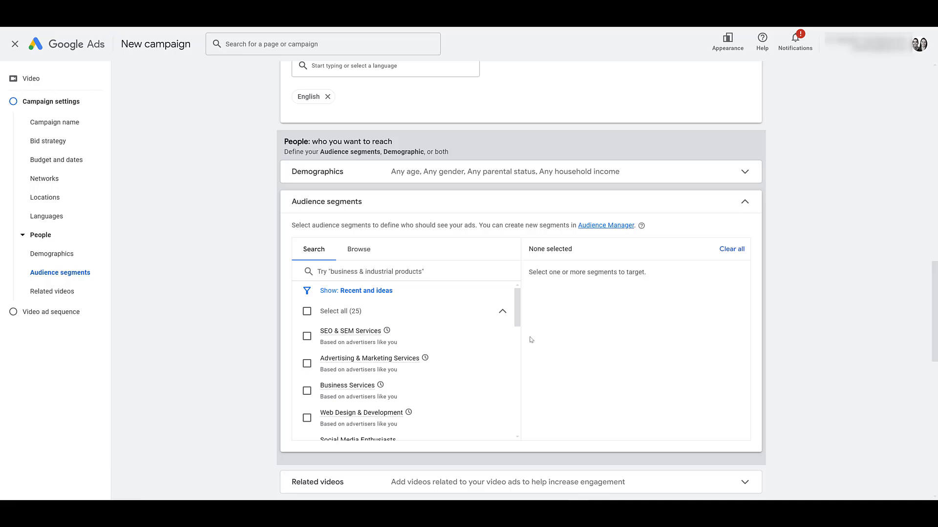
left_click(354, 250)
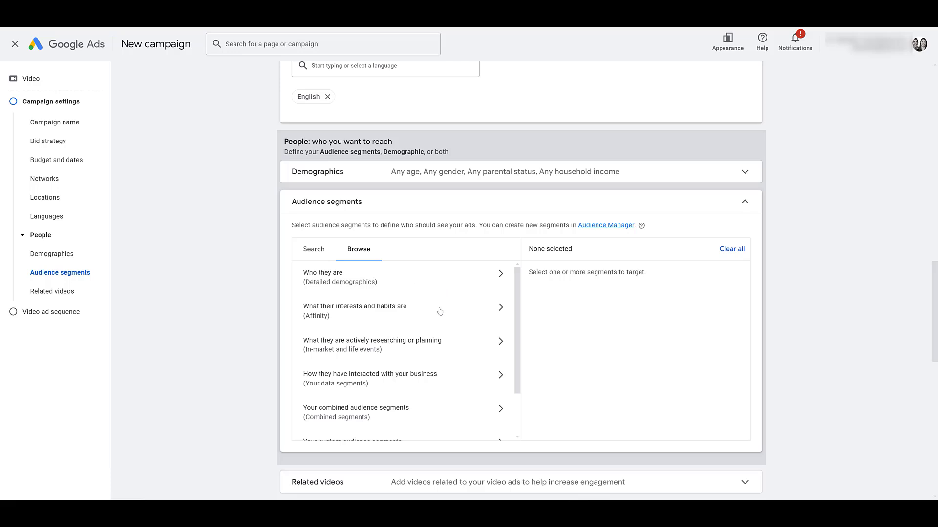
scroll(458, 343, "down", 1)
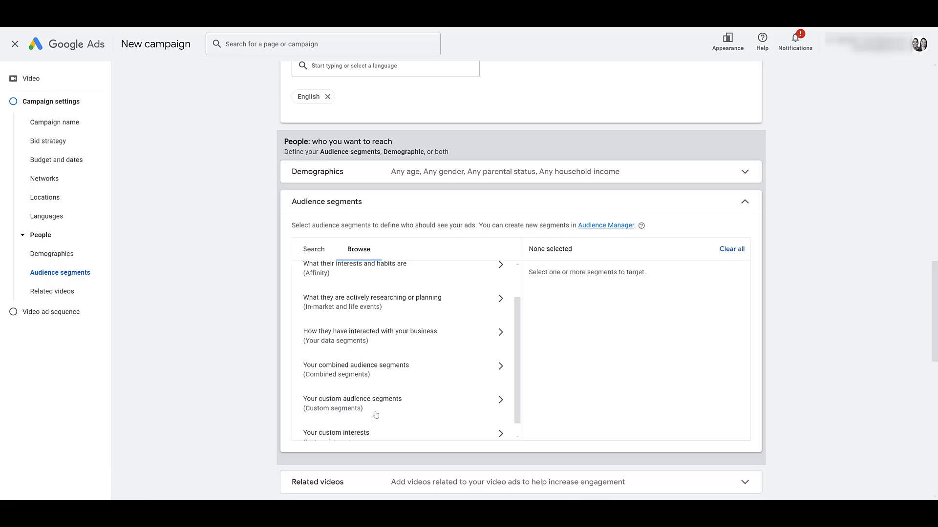
scroll(402, 376, "down", 1)
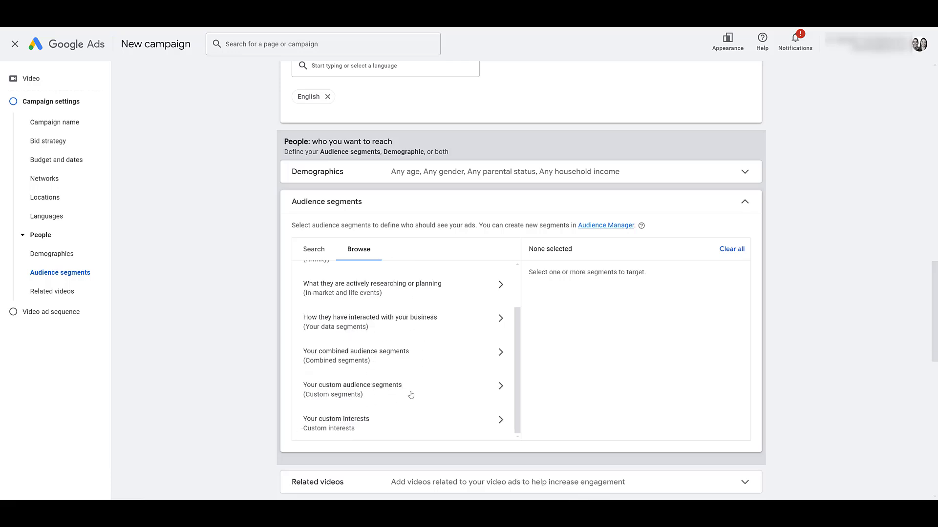
left_click(482, 324)
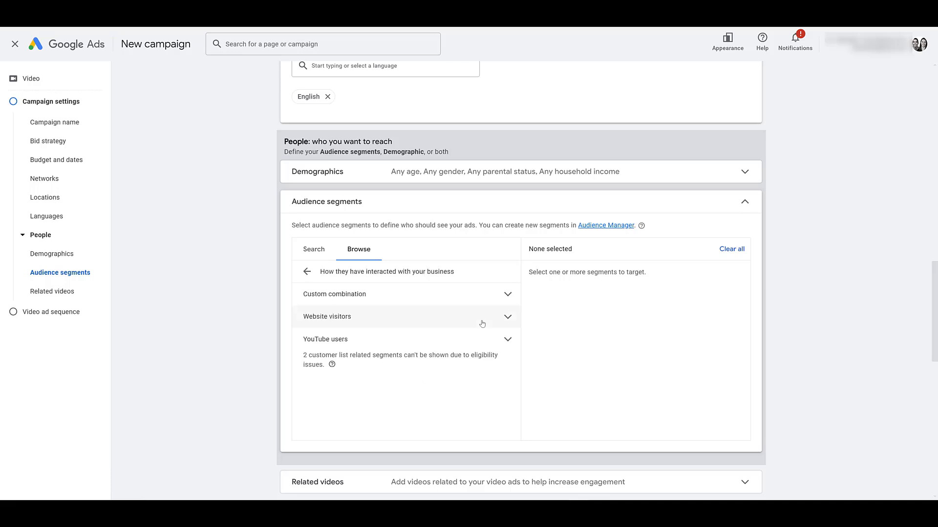
left_click(503, 341)
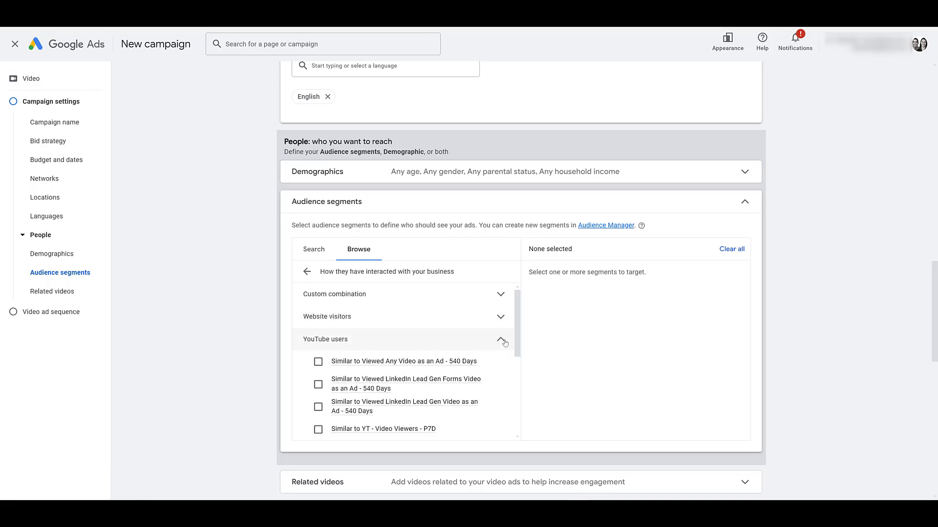
scroll(504, 342, "down", 3)
mouse_move(426, 326)
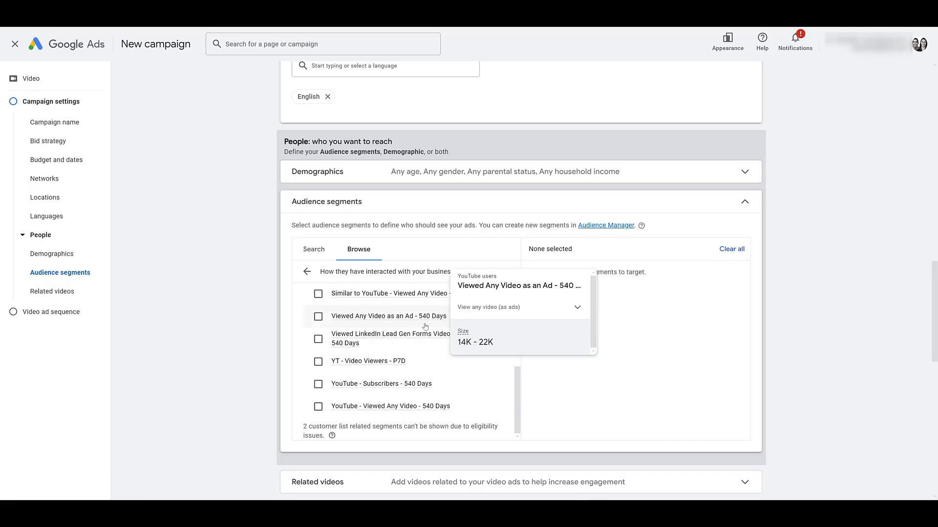
left_click(407, 387)
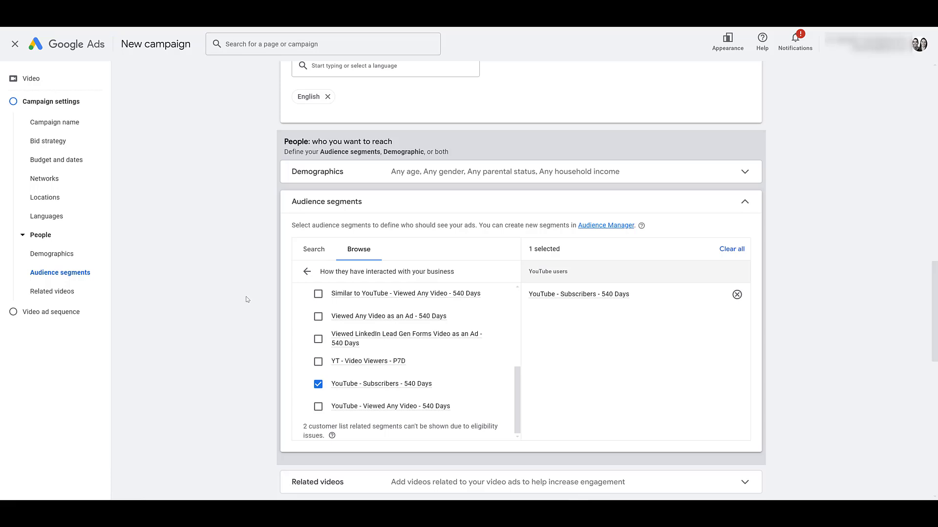
Expand the related videos and additional settings, and review them along with the sequence templates.
scroll(247, 299, "down", 8)
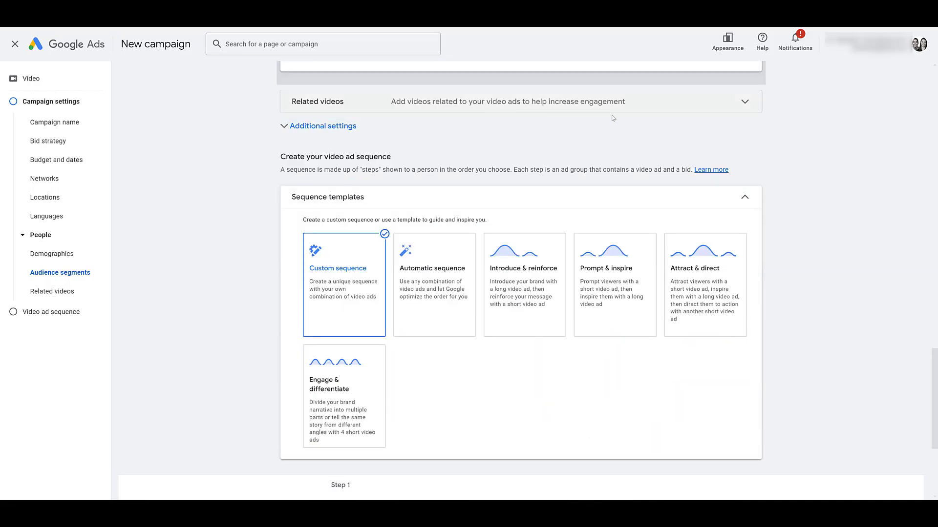
left_click(738, 113)
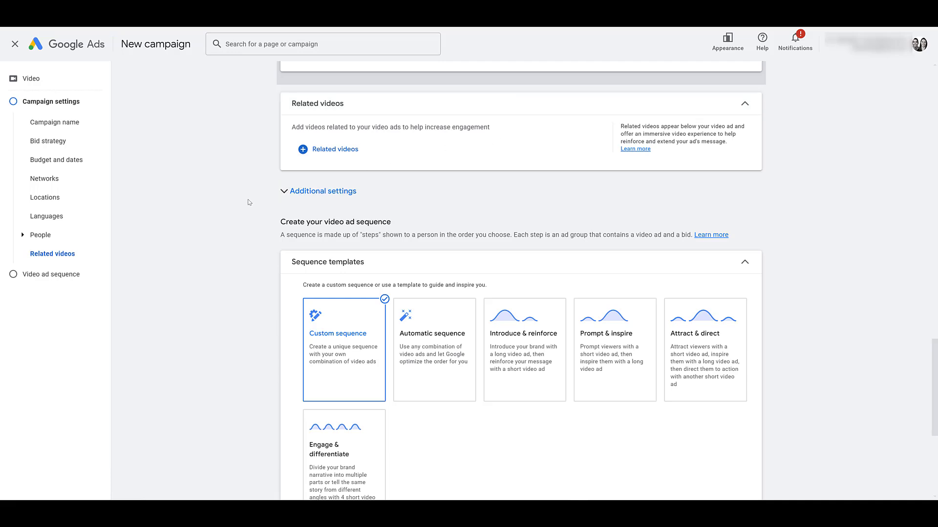
left_click(287, 194)
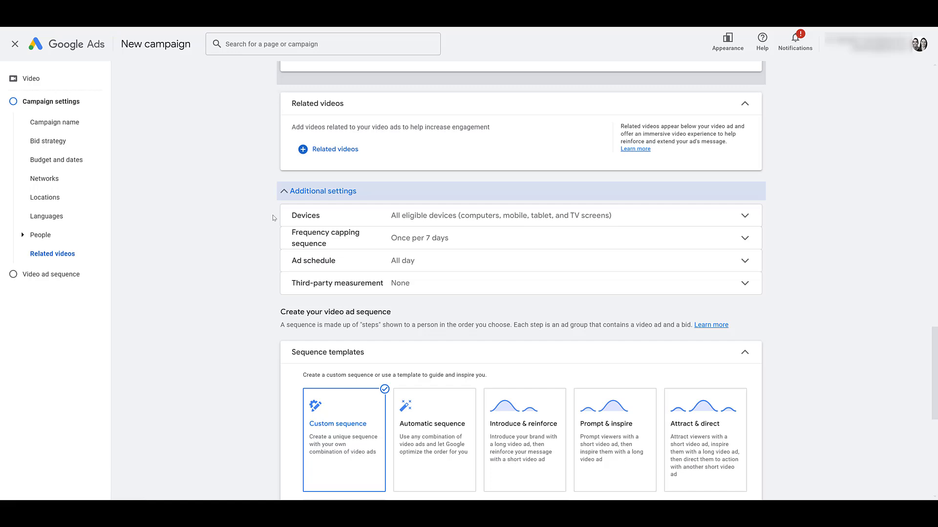
scroll(273, 217, "down", 3)
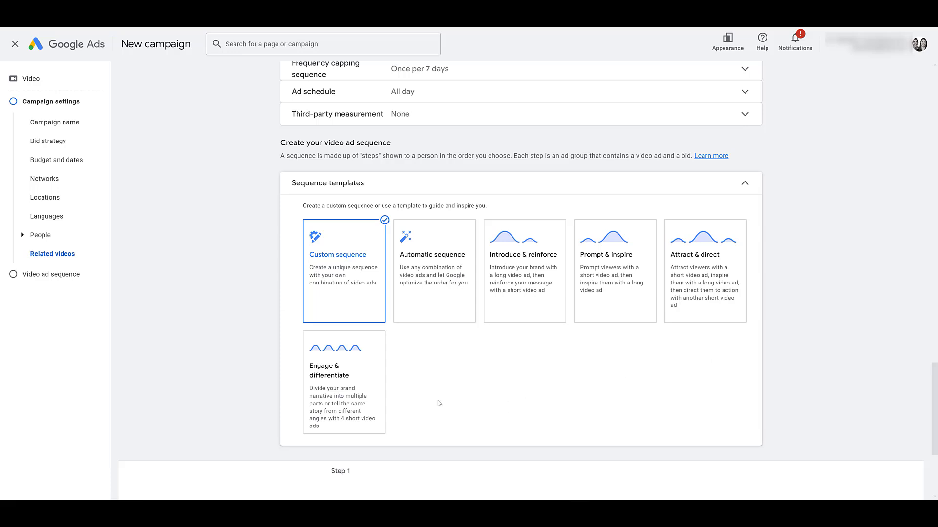
Start the custom sequence's first step and name its ad group "Step 1 - Subscriber Audience".
scroll(439, 404, "down", 1)
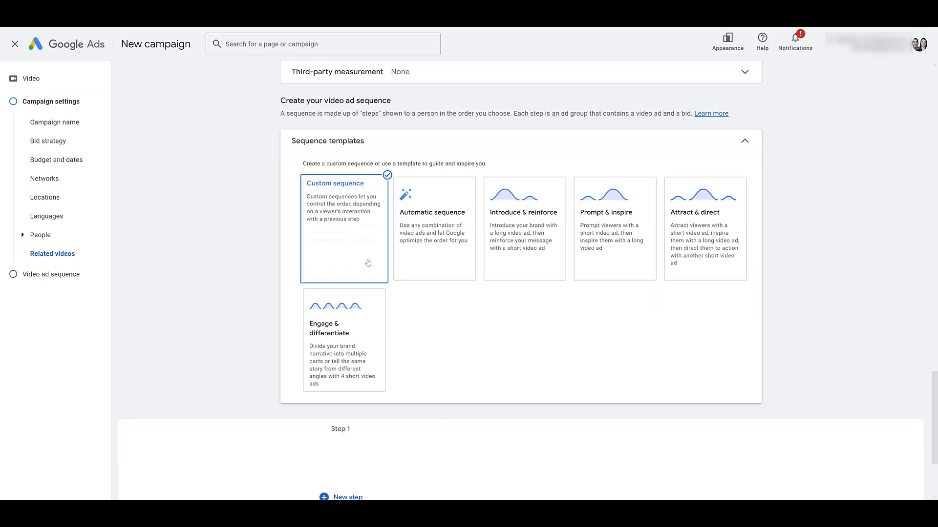
scroll(437, 340, "down", 3)
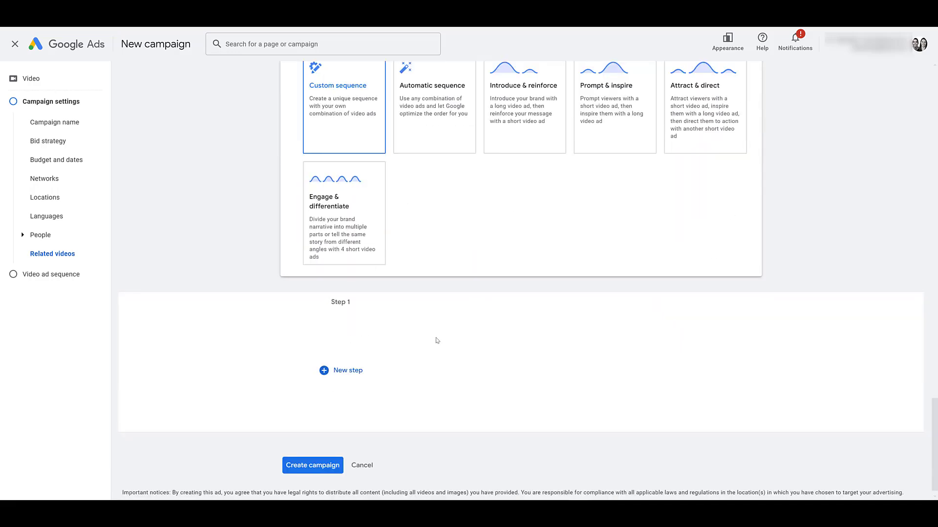
scroll(437, 341, "down", 1)
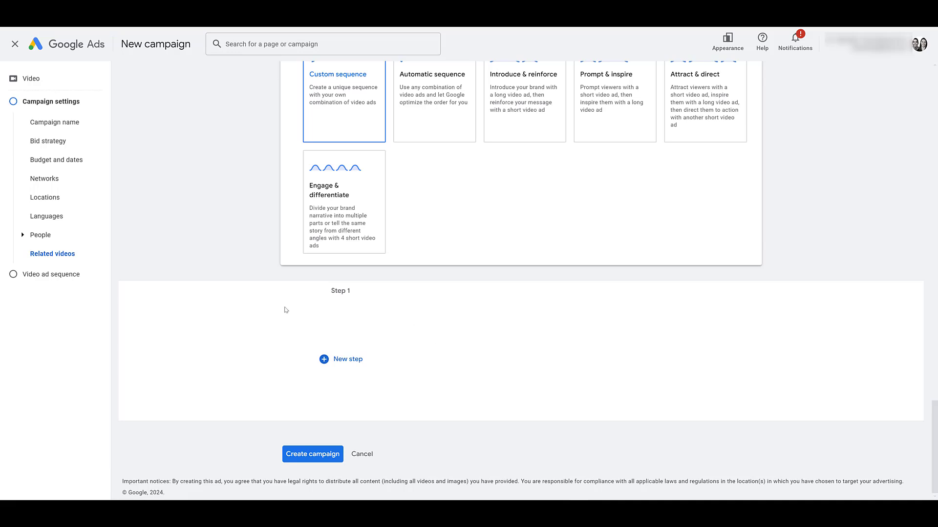
left_click(360, 374)
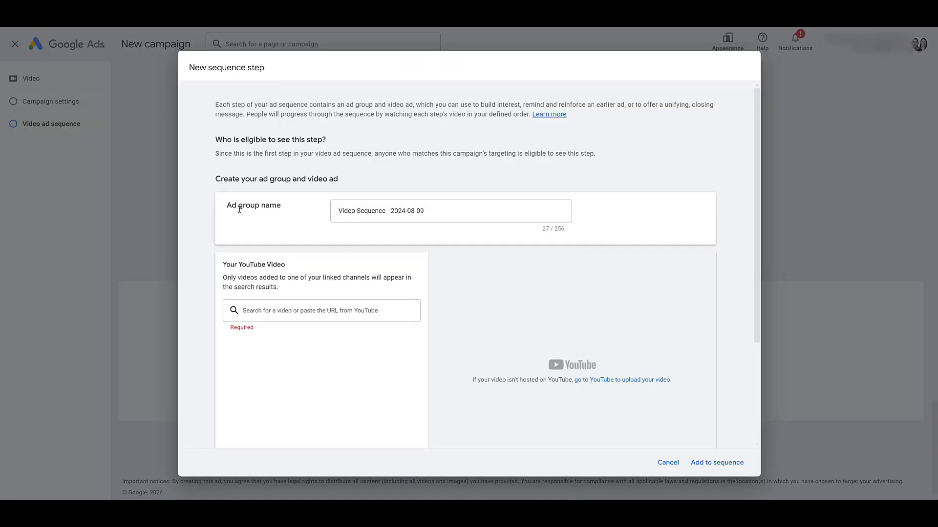
triple_click(374, 212)
type("Step 1")
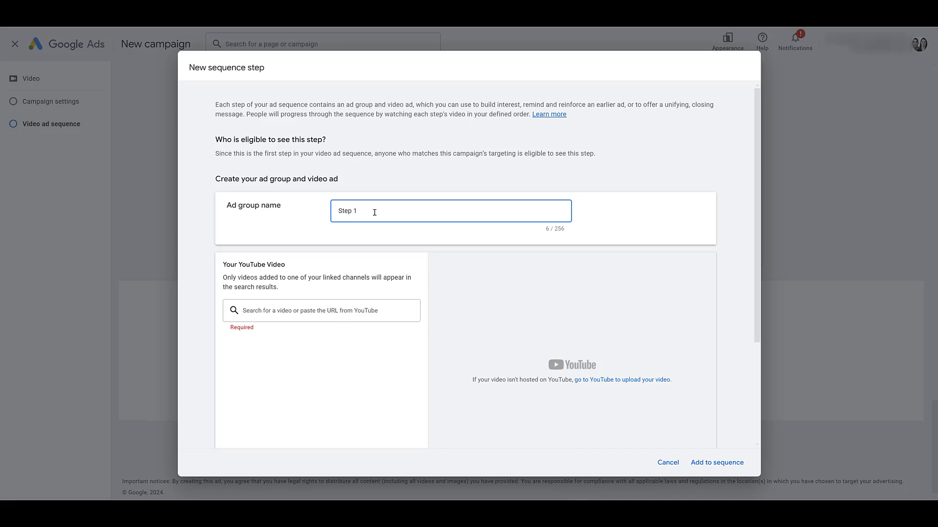
type("- Subscriber Audience")
Choose the "Intro to Lead Gen Ads" video for the first step's ad and set its final URL to paidmediapros.com.
left_click(299, 311)
left_click(315, 324)
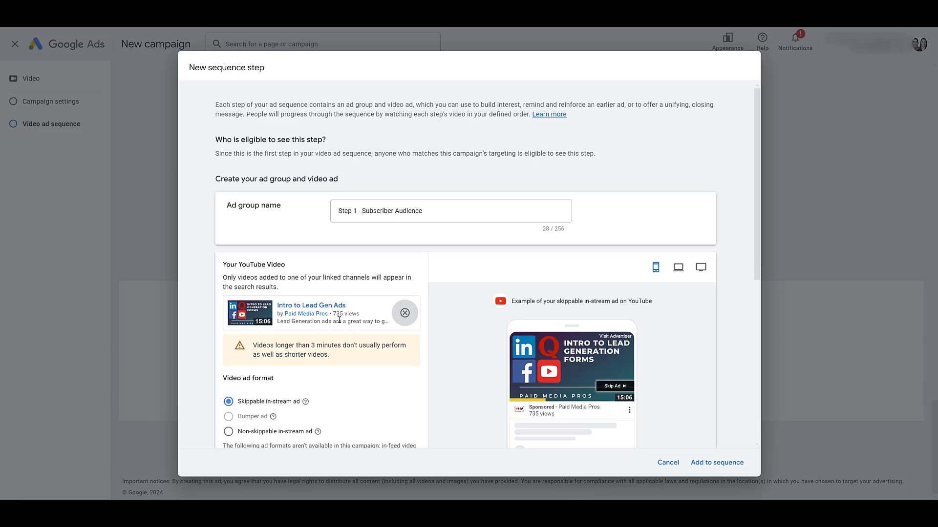
scroll(342, 325, "down", 1)
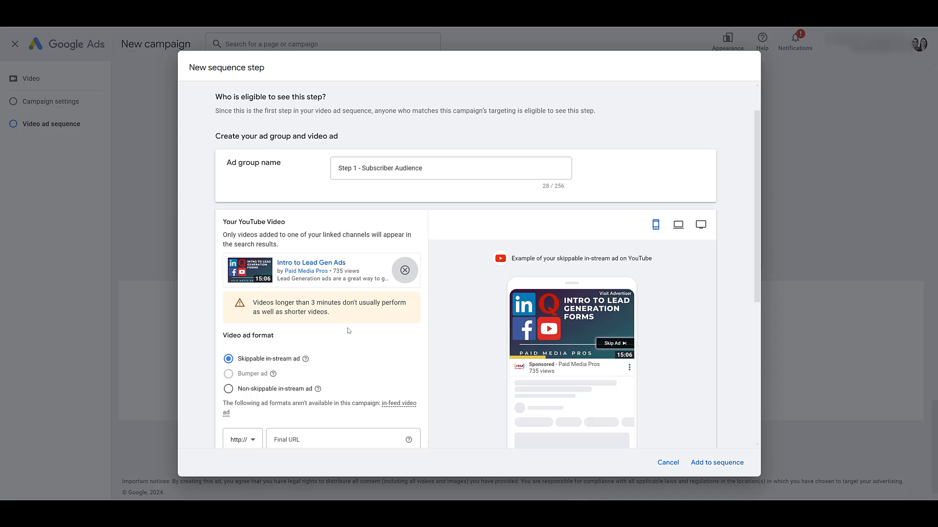
scroll(342, 313, "down", 2)
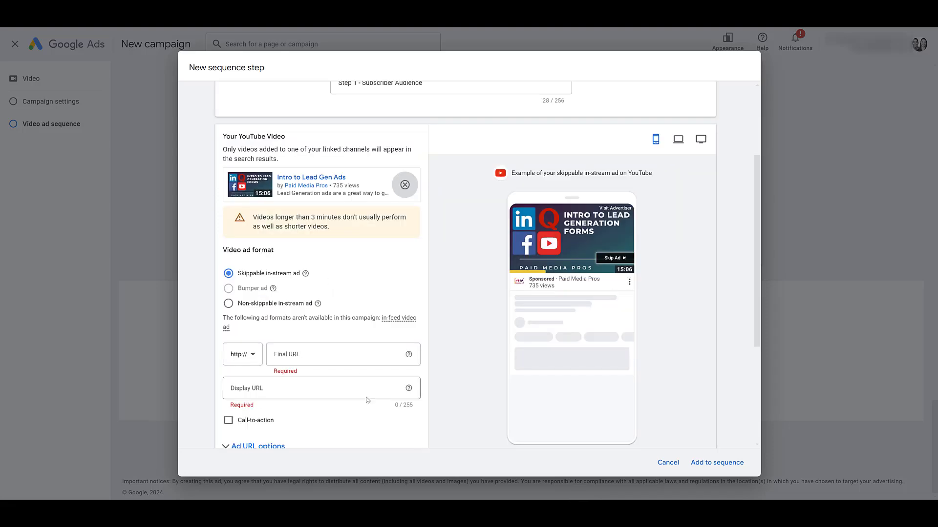
left_click(342, 364)
type("paidmediapros.com")
Enable the call-to-action on the ad with the text "Play now" and the headline "Watch the video".
scroll(293, 341, "down", 3)
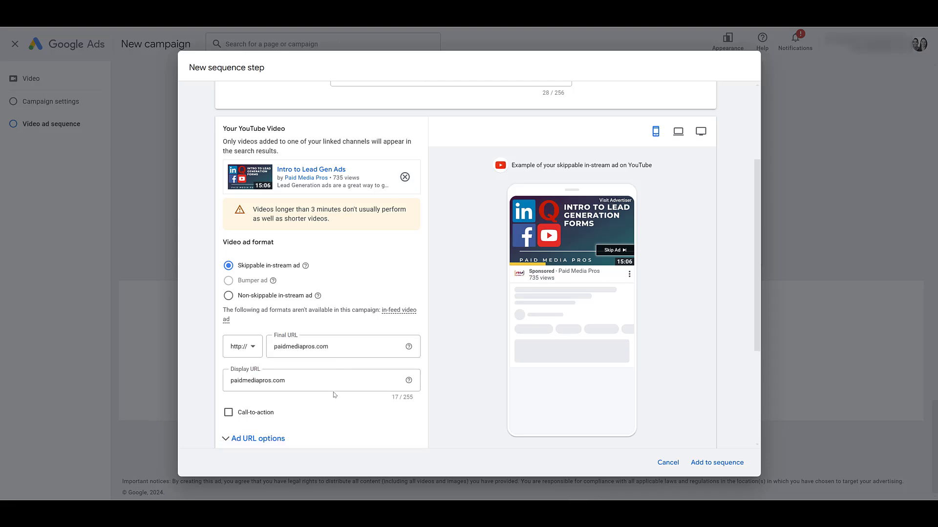
left_click(228, 292)
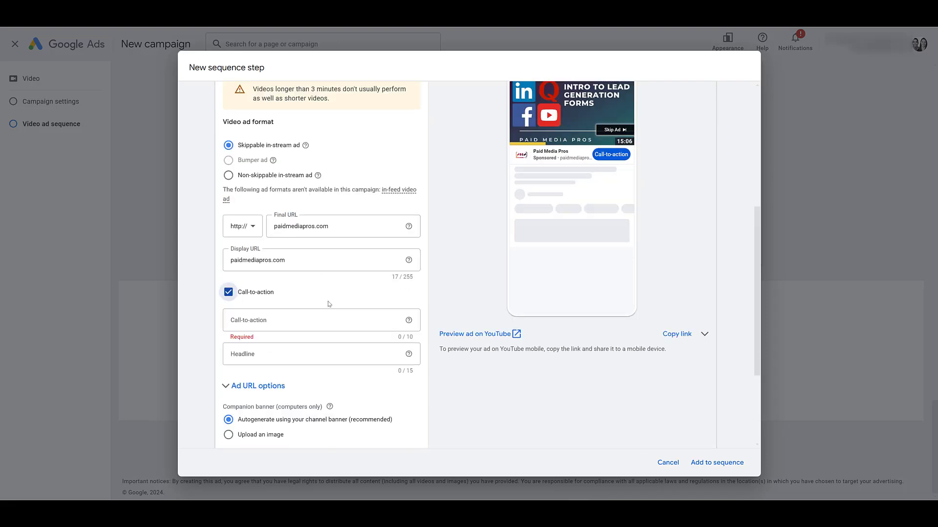
left_click(327, 318)
left_click(249, 294)
key("Tab")
type("Watch the video")
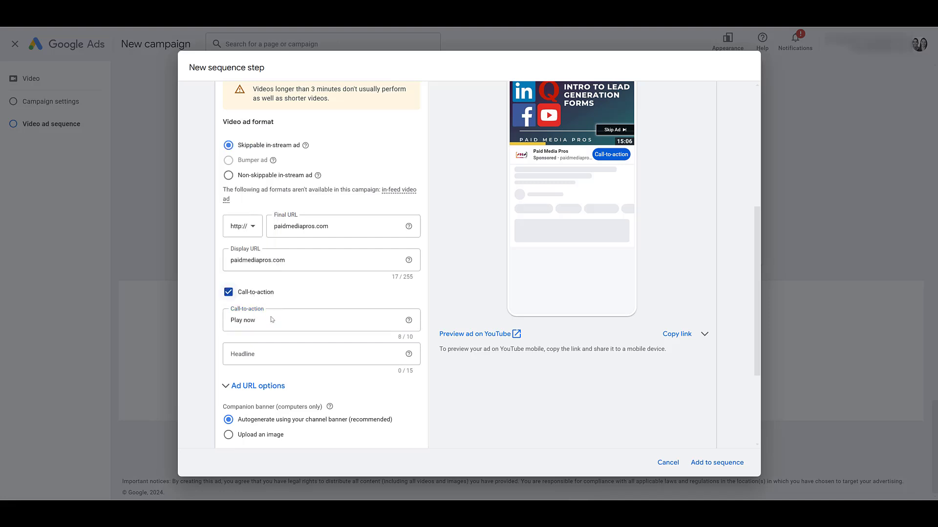
Set the first step's target CPM bid to $10.00 and add the step to the sequence.
scroll(305, 394, "down", 1)
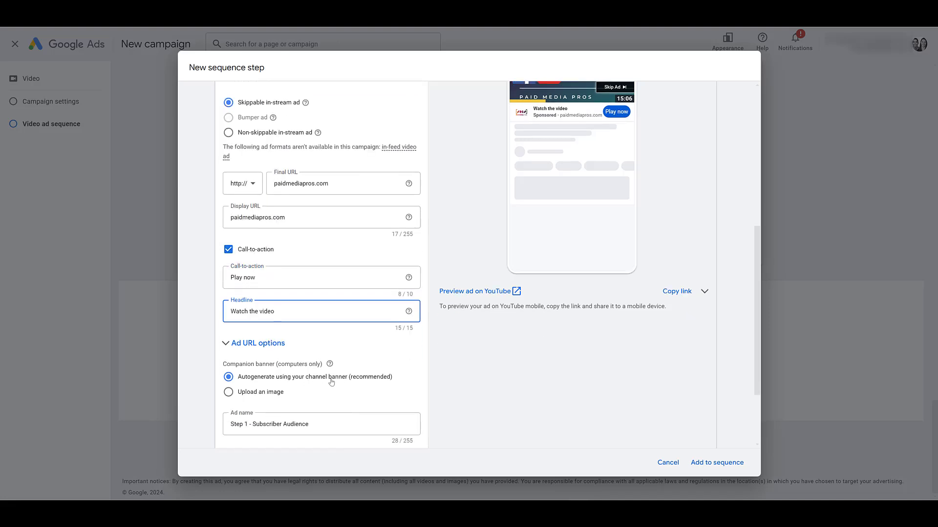
scroll(337, 386, "down", 3)
left_click(368, 403)
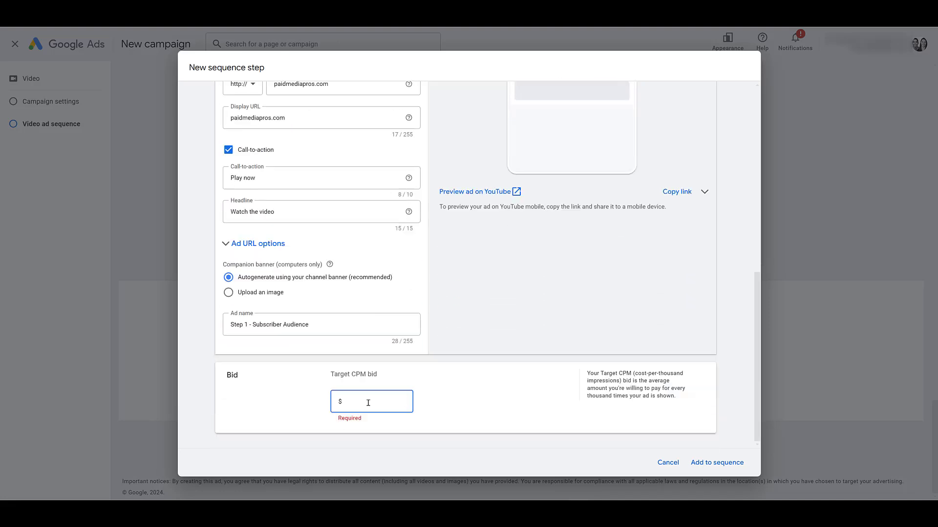
type("10")
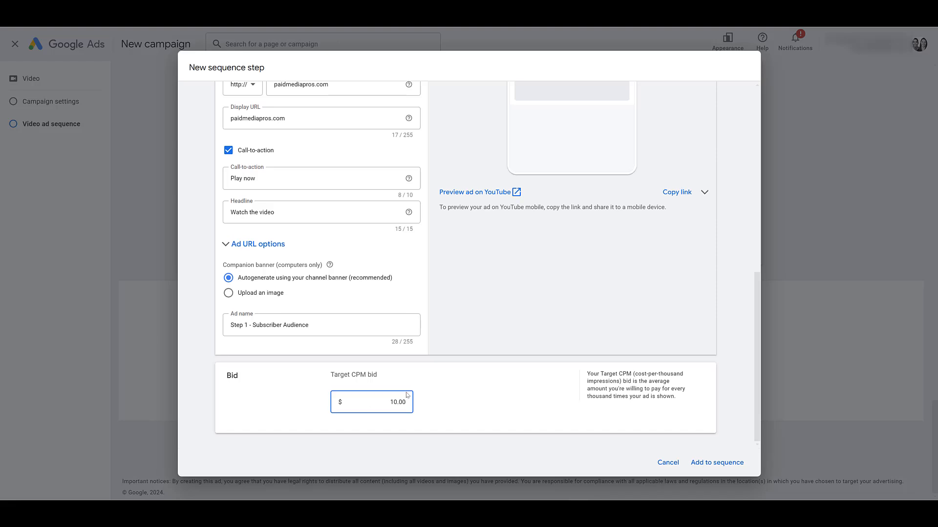
left_click(707, 466)
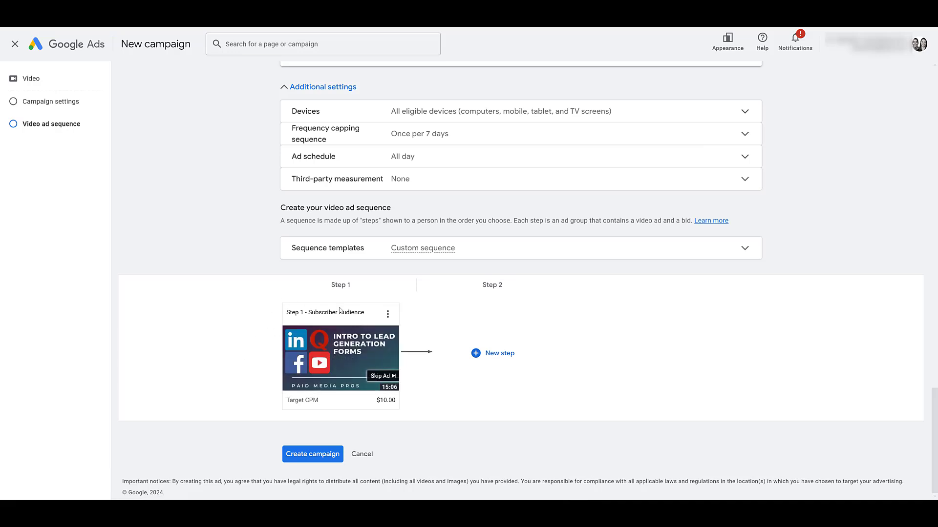
Start a second sequence step with the View transition and name its ad group "Step 2 - Landing Page Video".
mouse_move(294, 365)
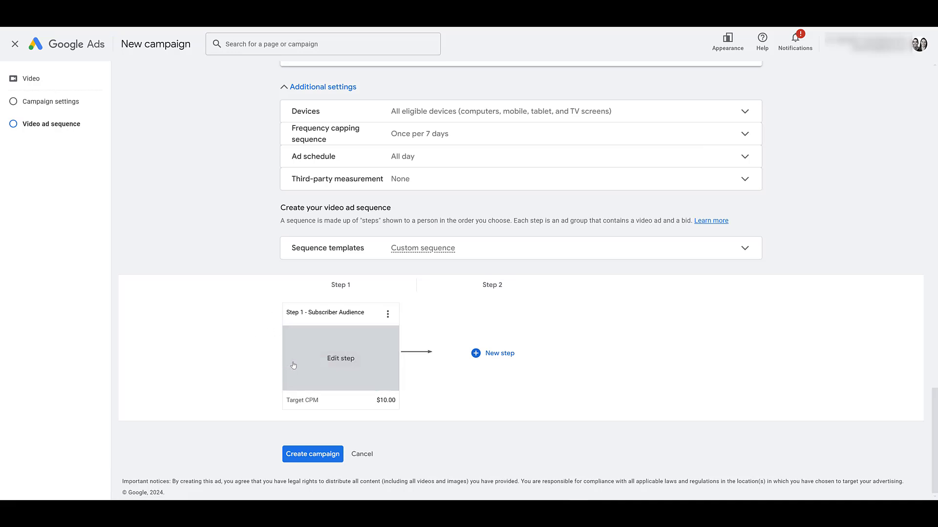
left_click(495, 356)
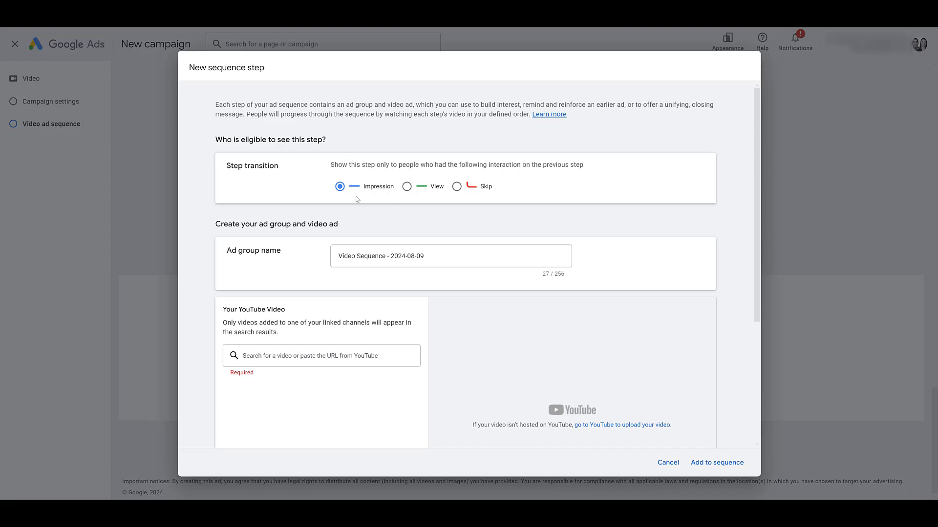
left_click(408, 189)
triple_click(407, 261)
type("Step 2 - Landing Page Video")
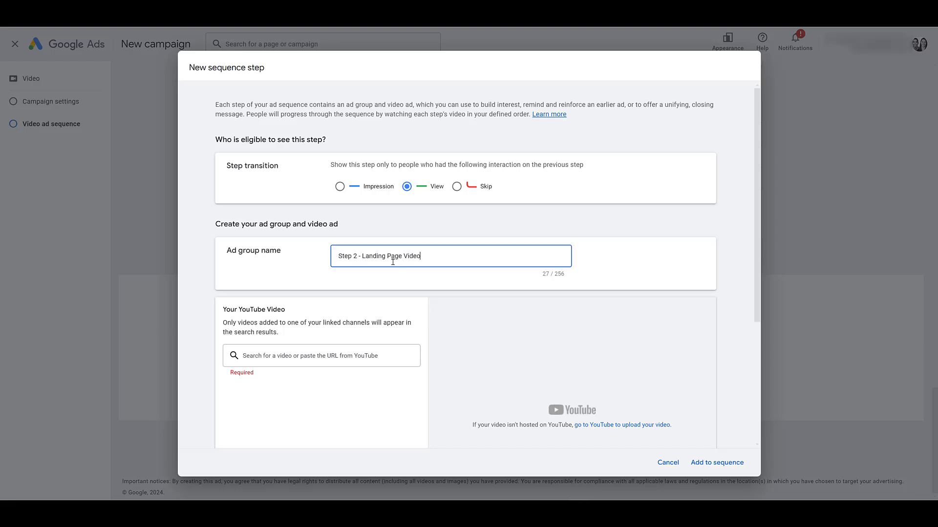
Use the Paid Media Pros lead generation landing page video for the second step and add it to the sequence with a $10.00 target CPM bid.
left_click(306, 356)
key("ctrl+v")
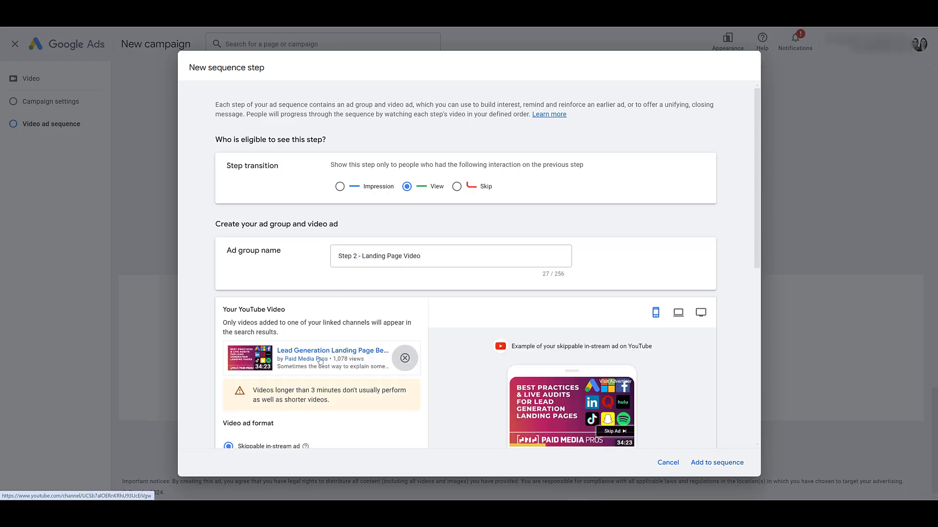
scroll(312, 358, "down", 4)
scroll(320, 360, "down", 1)
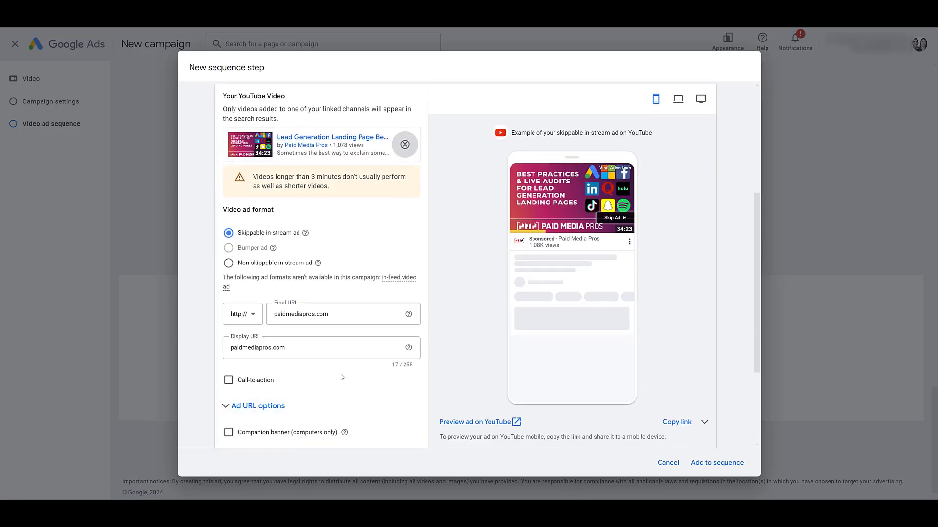
scroll(343, 376, "down", 1)
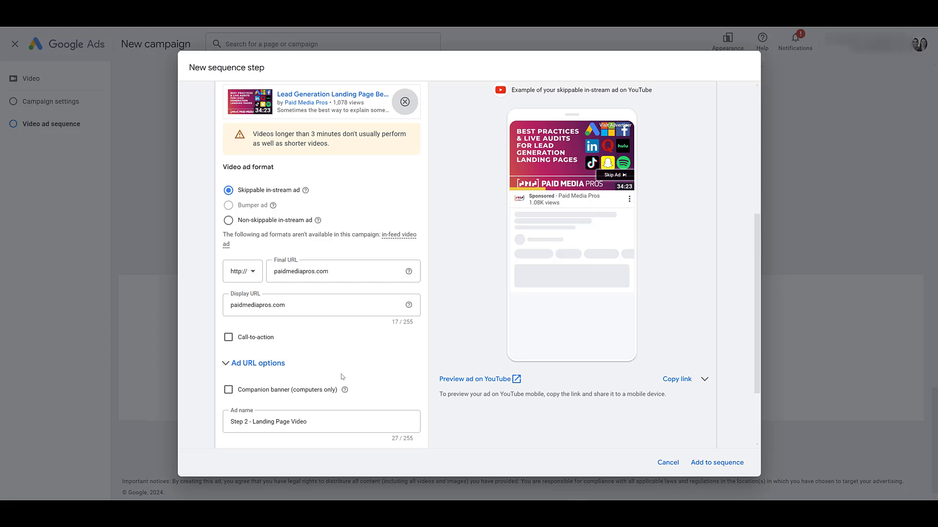
scroll(309, 343, "down", 2)
left_click(373, 420)
type("10.00")
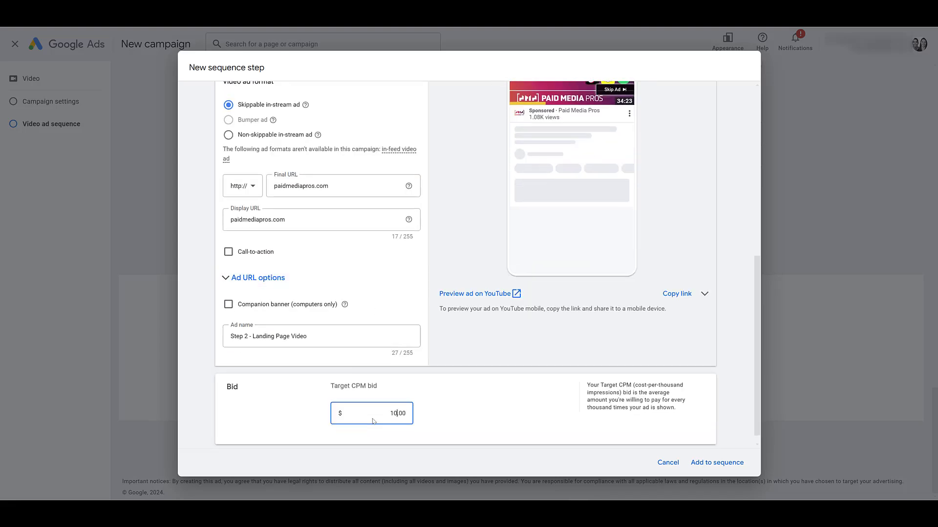
left_click(738, 468)
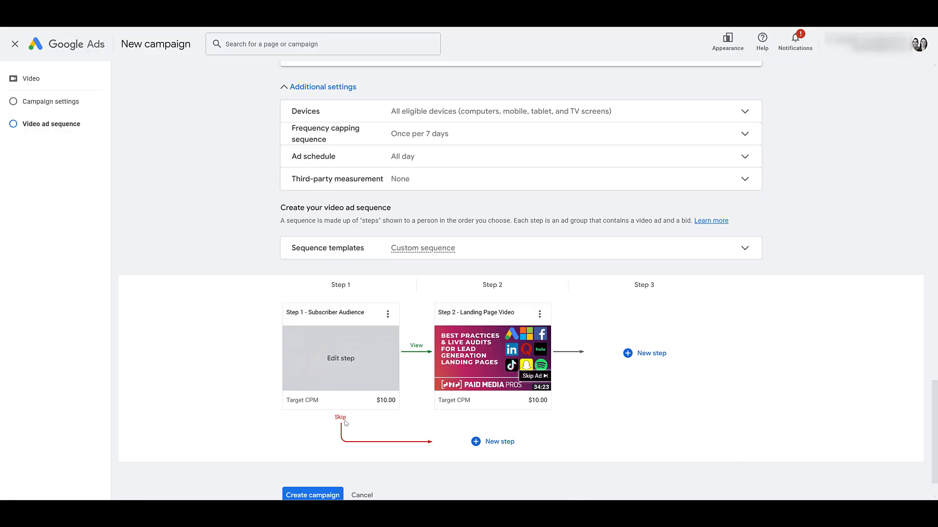
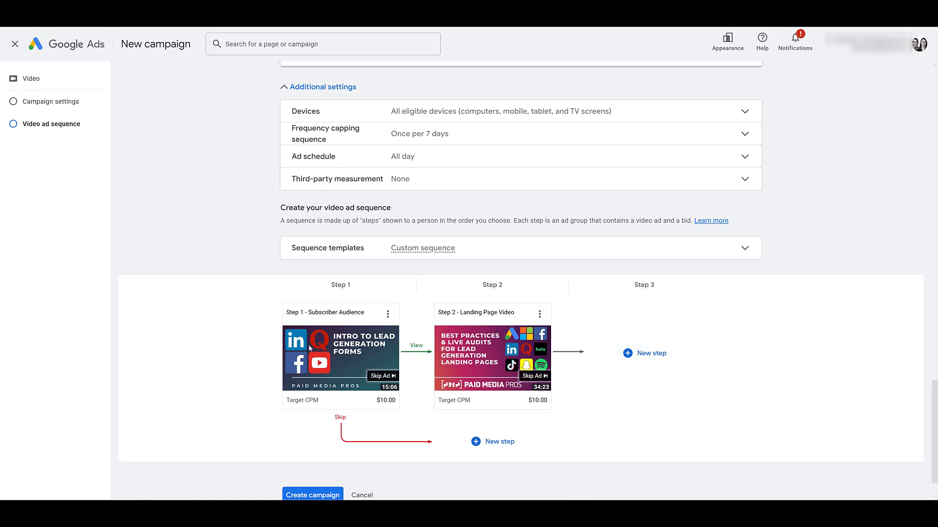
Start a third sequence step with the Paid Media Lead Generation Course video and name its ad group "Step 3 - Course Promo".
mouse_move(315, 372)
mouse_move(333, 344)
left_click(654, 362)
left_click(352, 355)
key("ctrl+v")
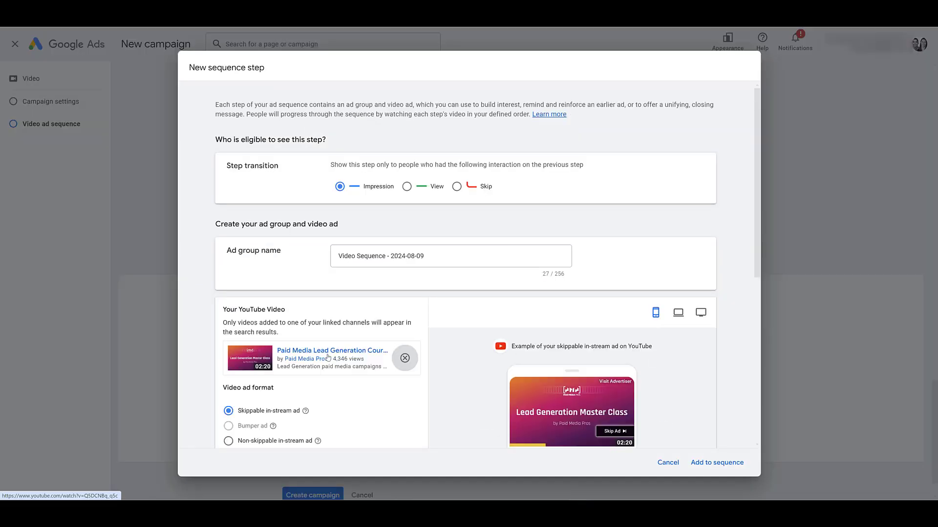
triple_click(438, 257)
type("Step 3 - Course Promo")
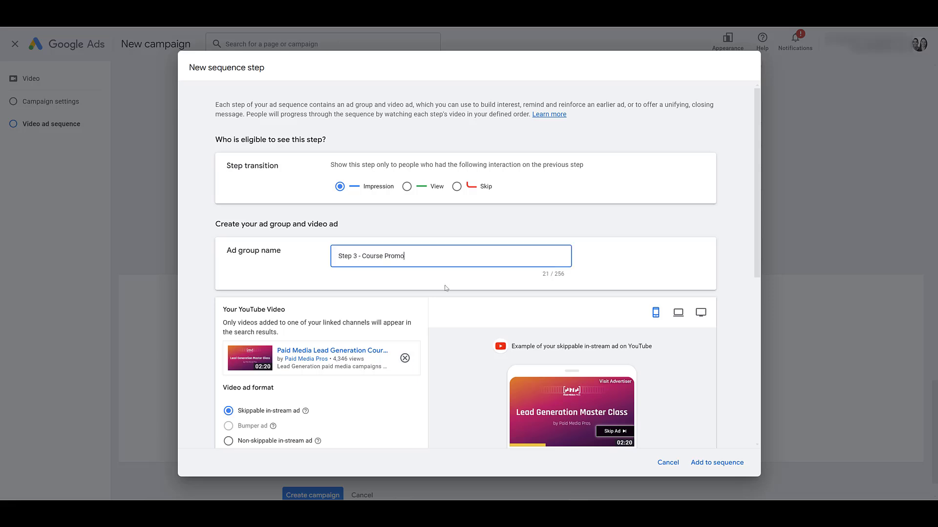
scroll(447, 291, "down", 2)
scroll(448, 293, "down", 1)
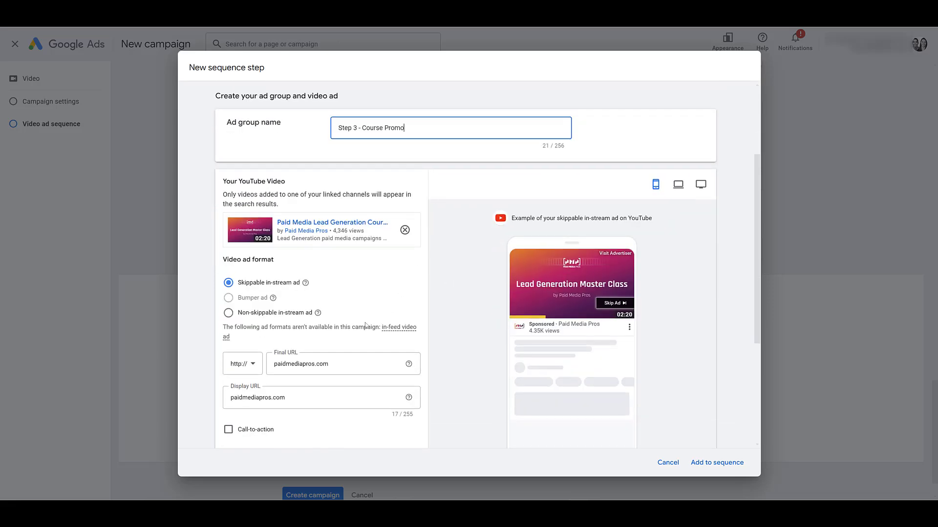
triple_click(342, 365)
type("paidmediapros.com/courses-lead-generation-master-class")
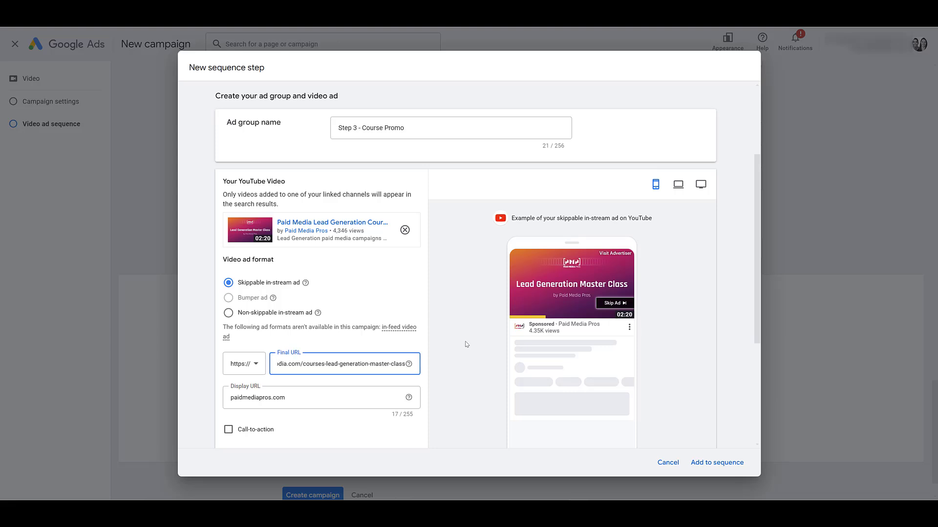
left_click(466, 344)
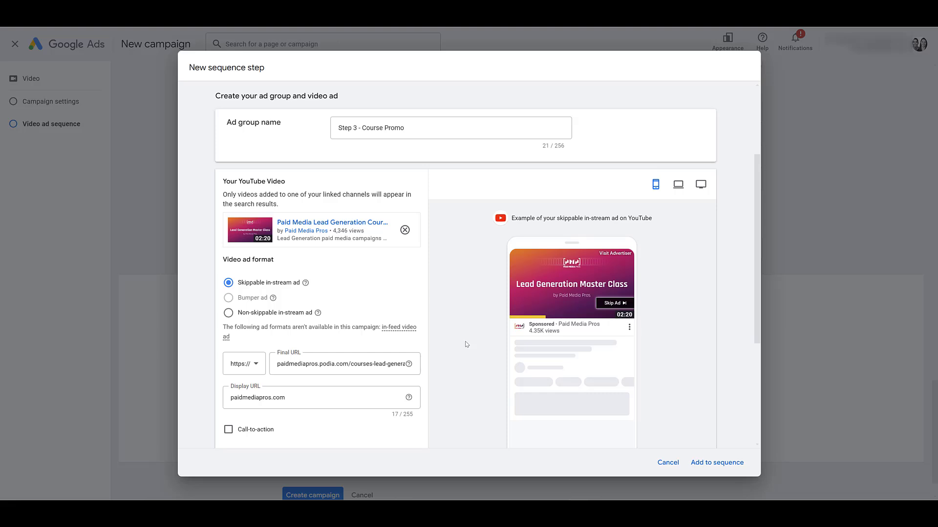
Set the third step's target CPM bid to $15.00 and add the step to the sequence.
scroll(466, 345, "down", 3)
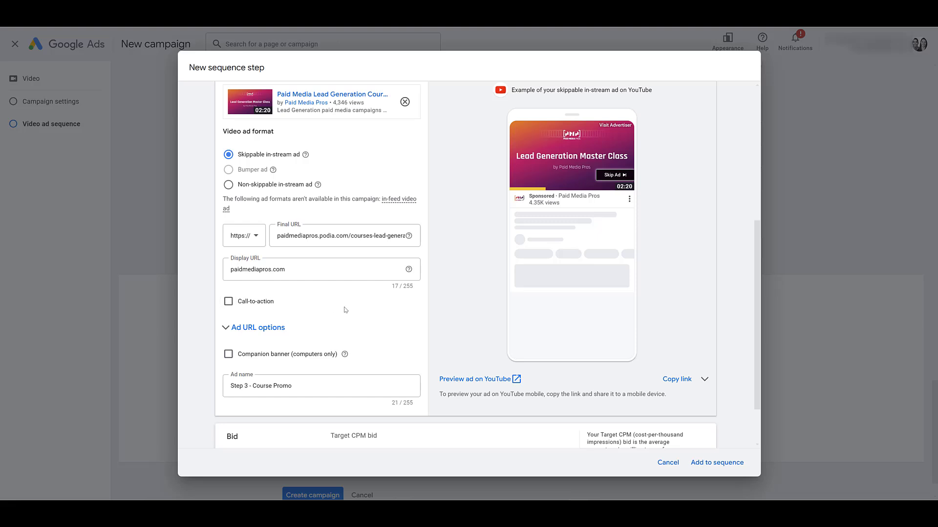
scroll(366, 309, "down", 2)
left_click(383, 401)
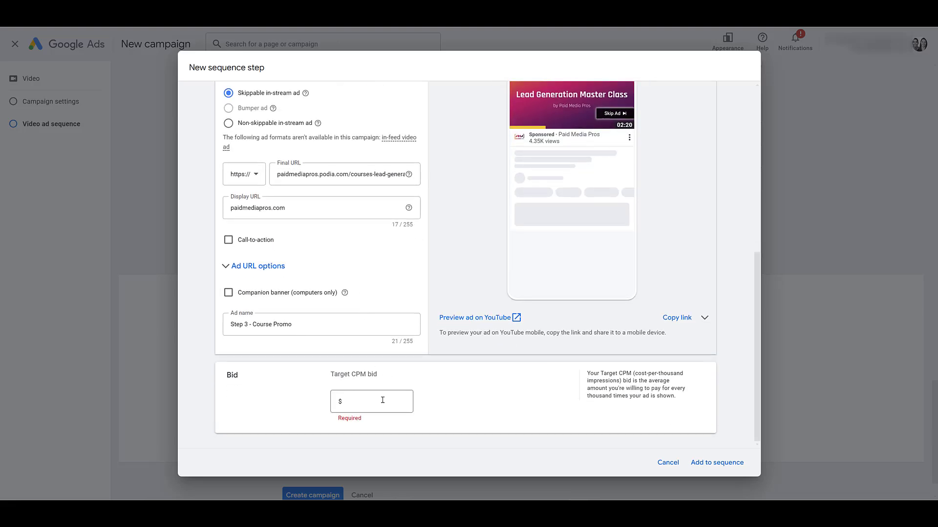
type("15.00")
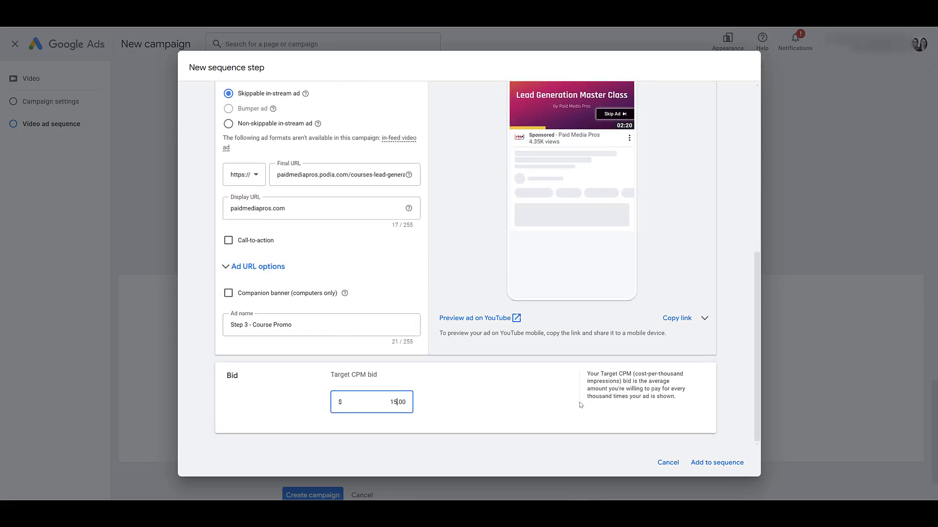
left_click(707, 466)
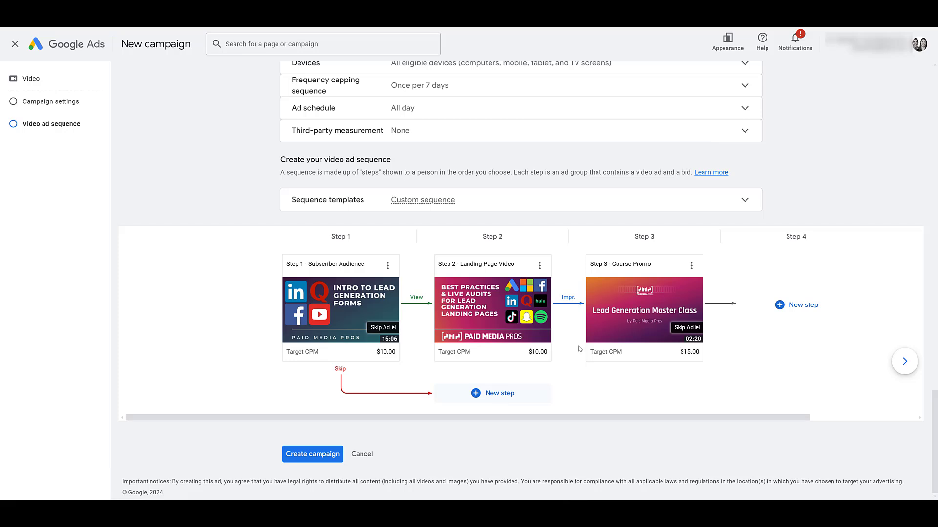
Check the transition requirement between the landing page video step and the course promo step.
left_click(567, 302)
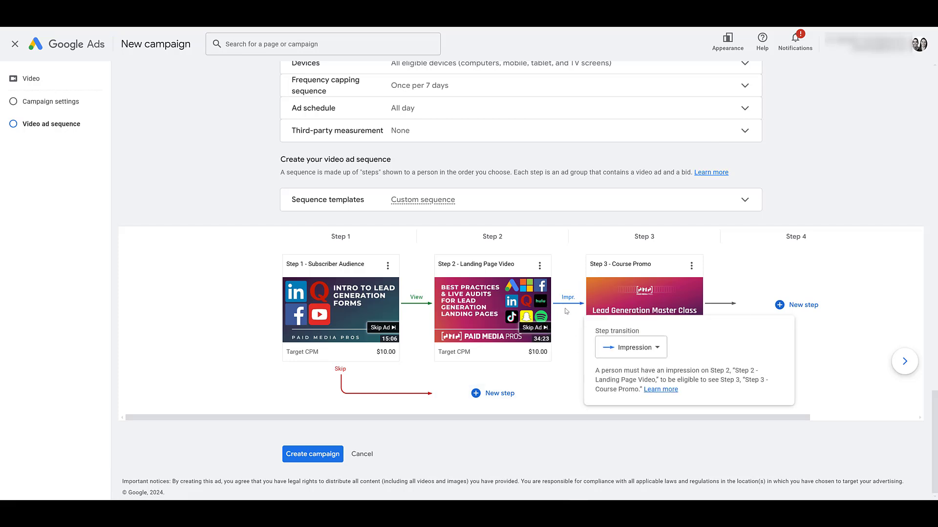
left_click(577, 334)
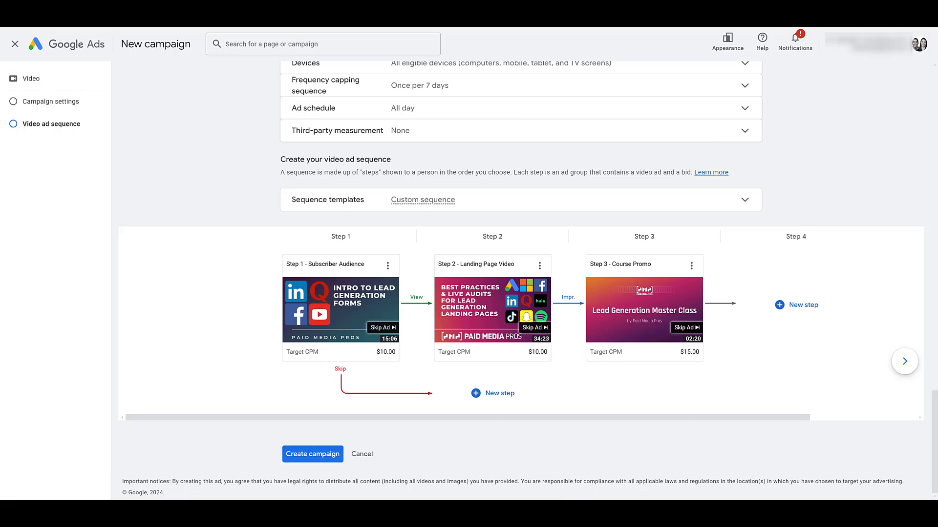
Review the transition types available between the landing page video step and the course promo step.
mouse_move(575, 303)
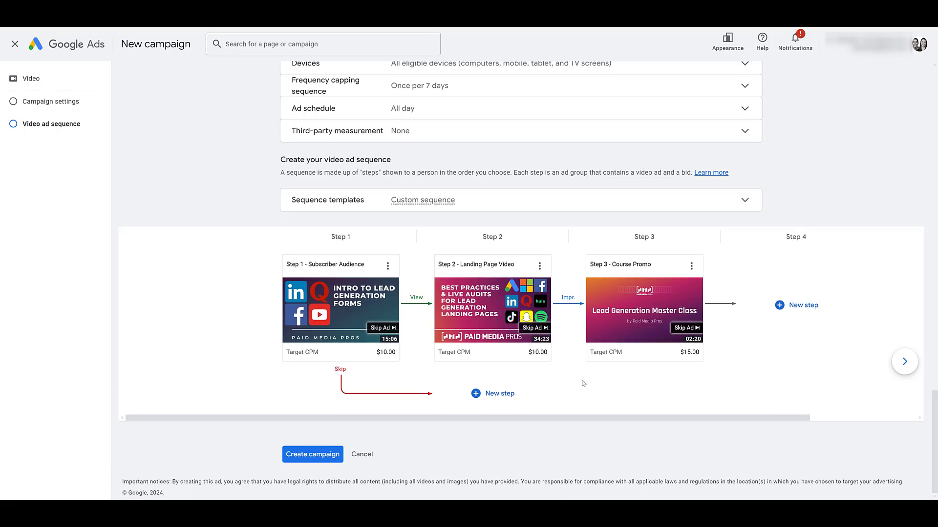
left_click(569, 304)
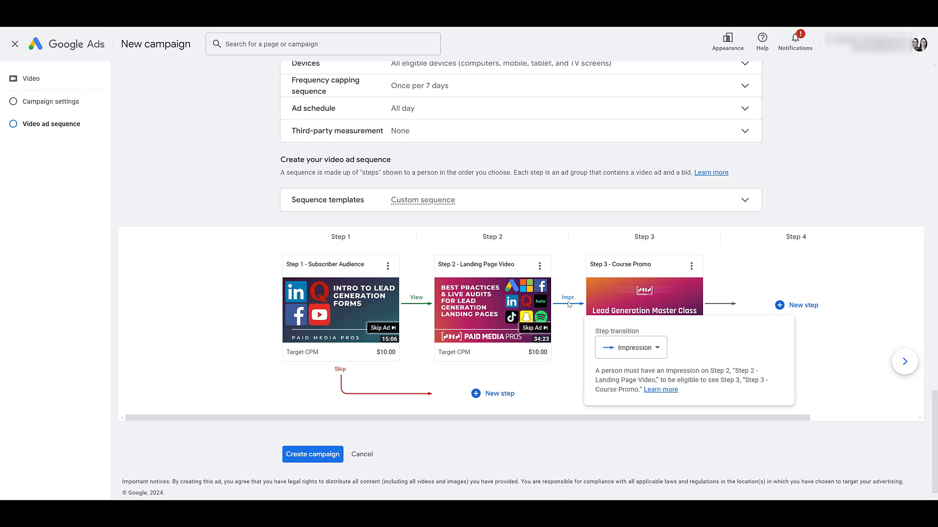
left_click(609, 350)
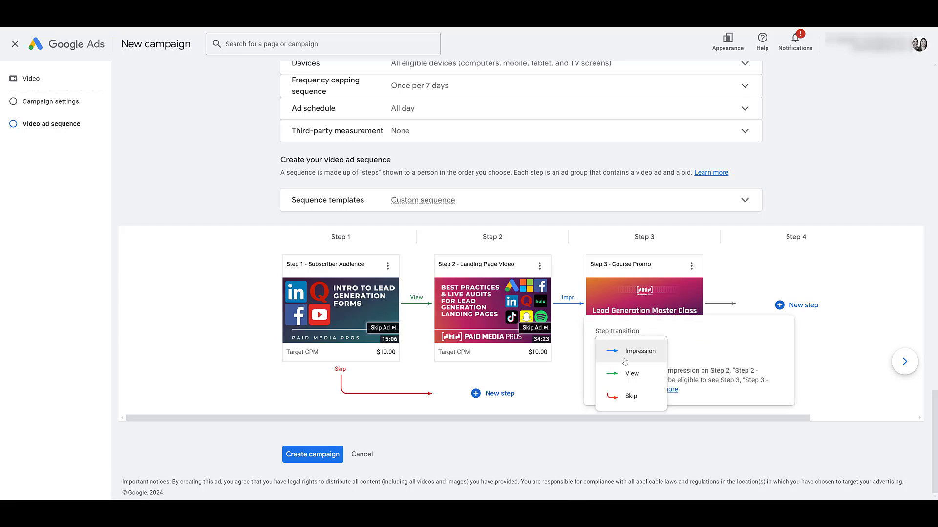
left_click(566, 396)
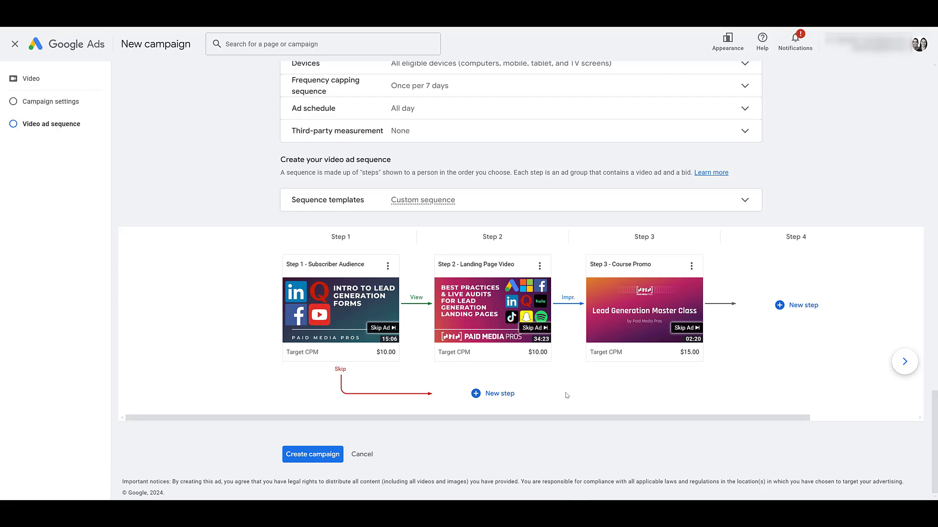
Create the video ad sequence campaign and continue to its overview.
left_click(313, 461)
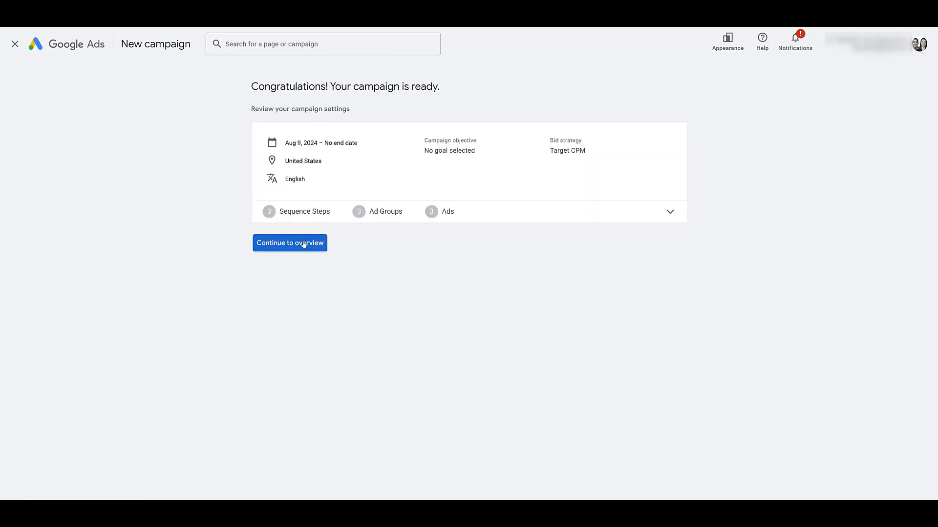
left_click(304, 244)
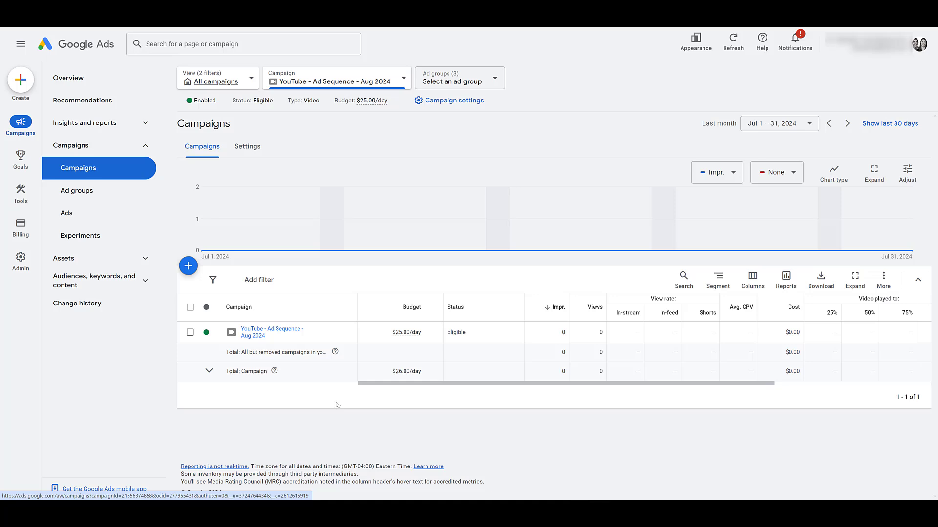
Open the YouTube - Ad Sequence - Aug 2024 campaign's ad groups and review their sequence paths and available column sets.
left_click(272, 332)
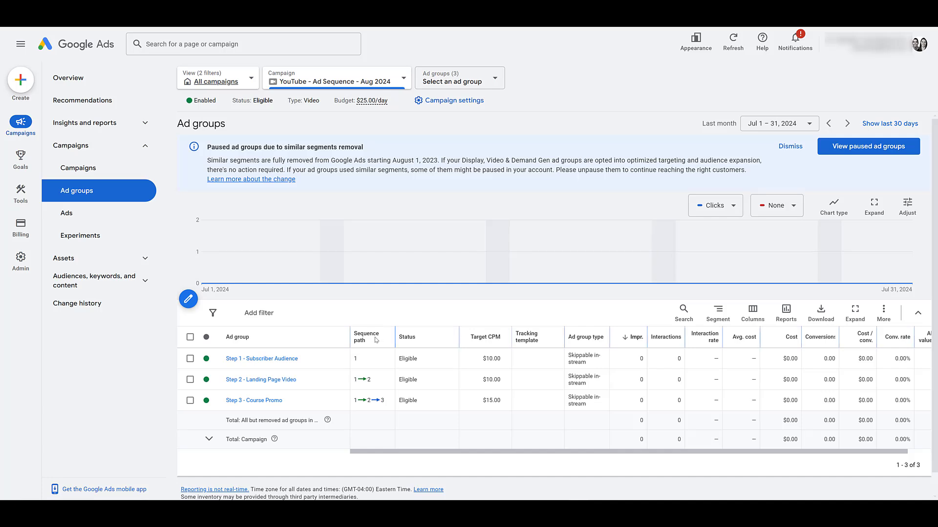
mouse_move(366, 403)
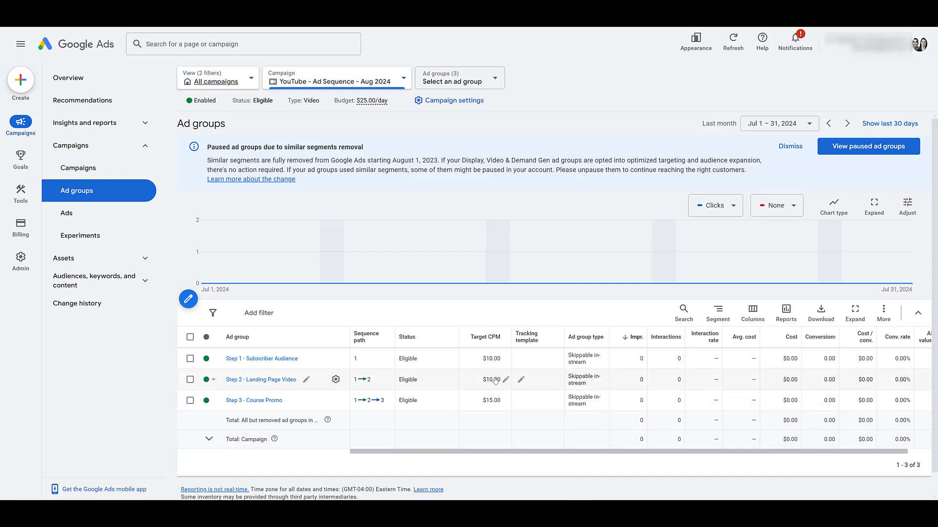
left_click(750, 315)
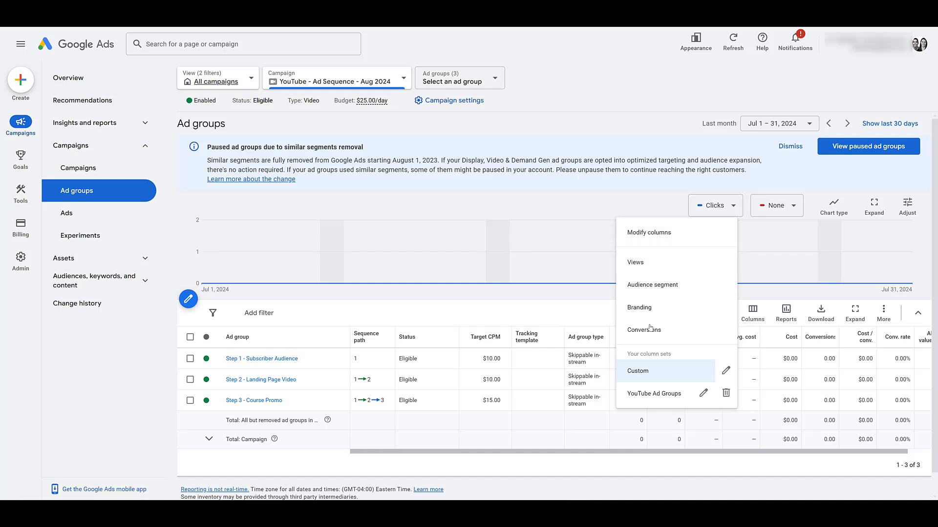
left_click(678, 458)
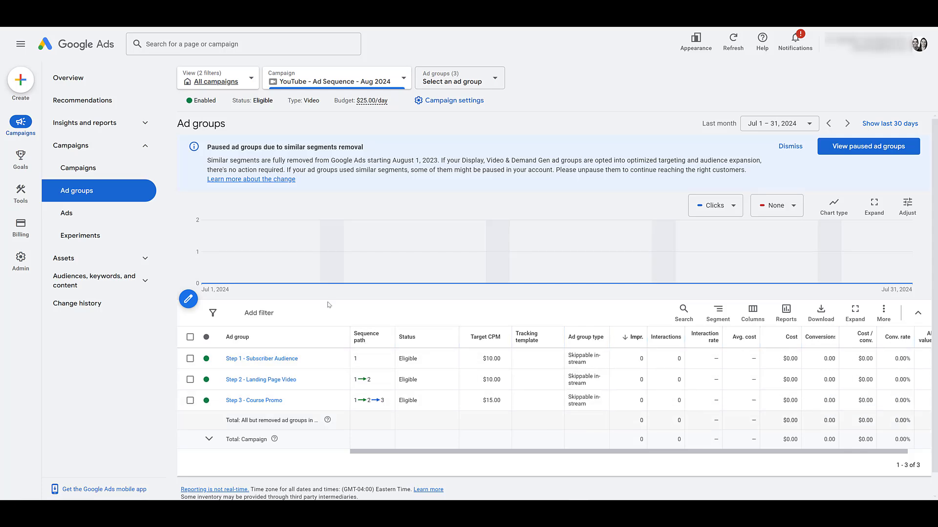
Inspect the campaign's sequence steps and transitions from its settings, and close the settings without saving.
left_click(95, 169)
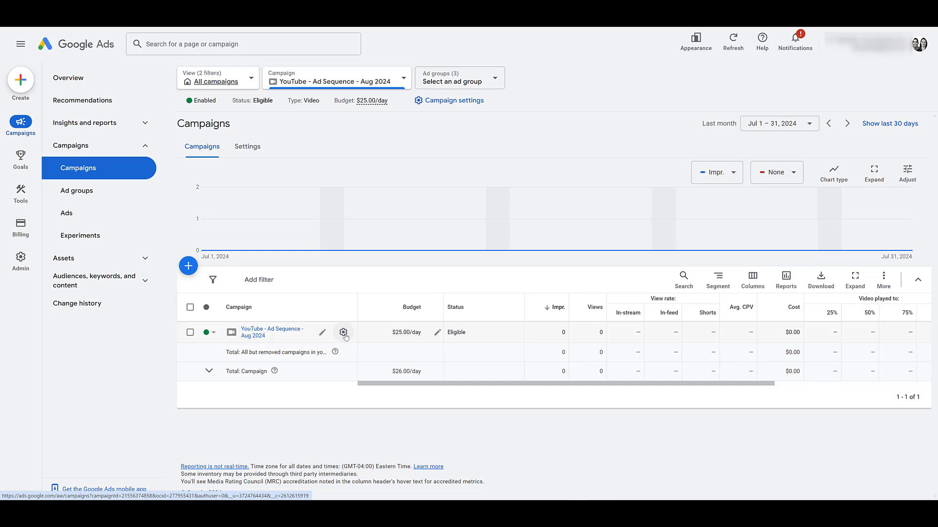
left_click(343, 333)
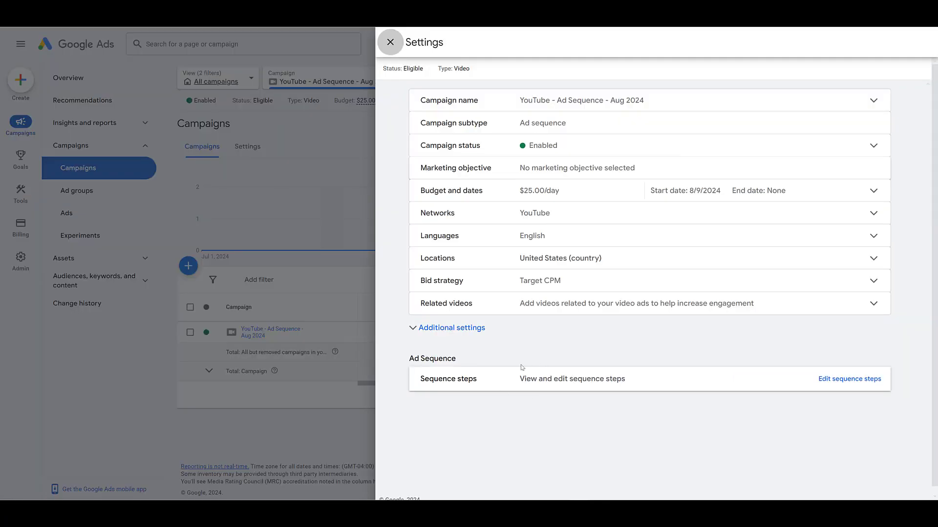
left_click(822, 382)
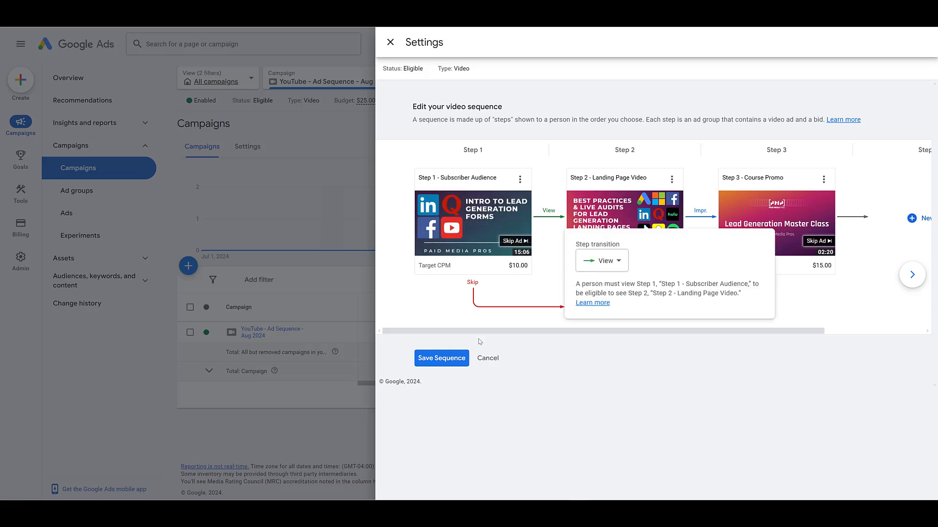
mouse_move(585, 221)
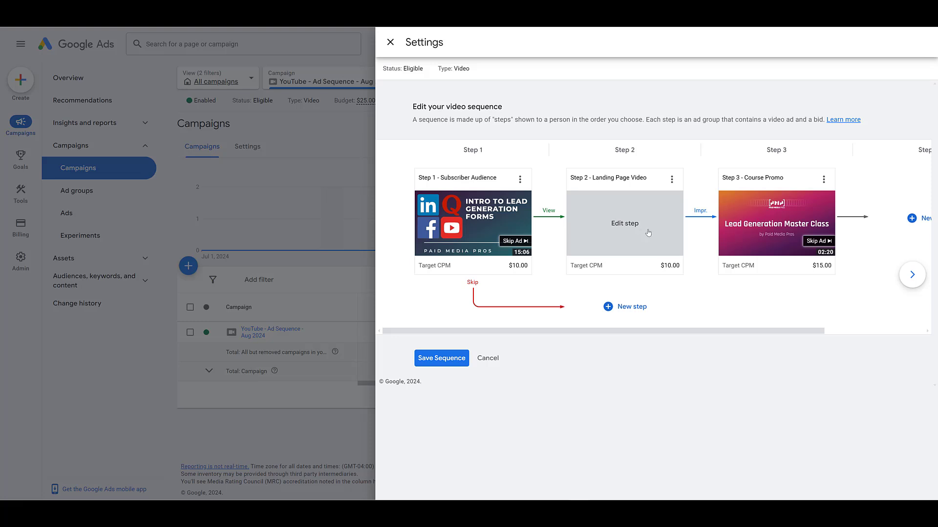
left_click(390, 43)
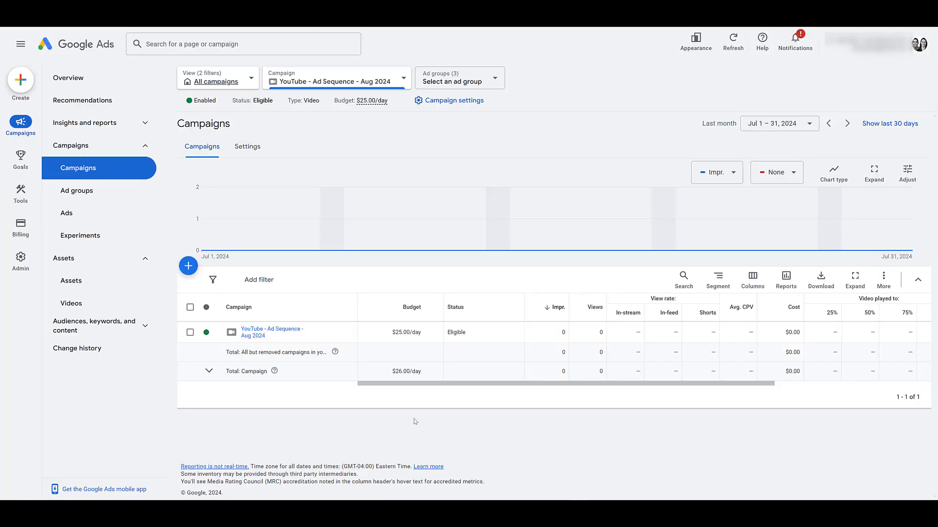
Review the campaign's ads, checking what editing the Step 1 - Subscriber Audience ad entails and cancelling the edit.
left_click(78, 217)
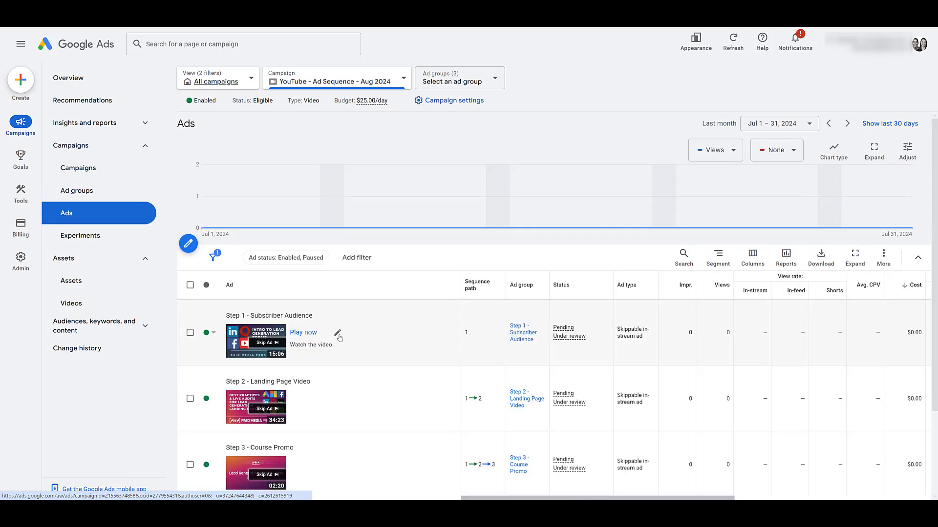
left_click(337, 333)
left_click(348, 345)
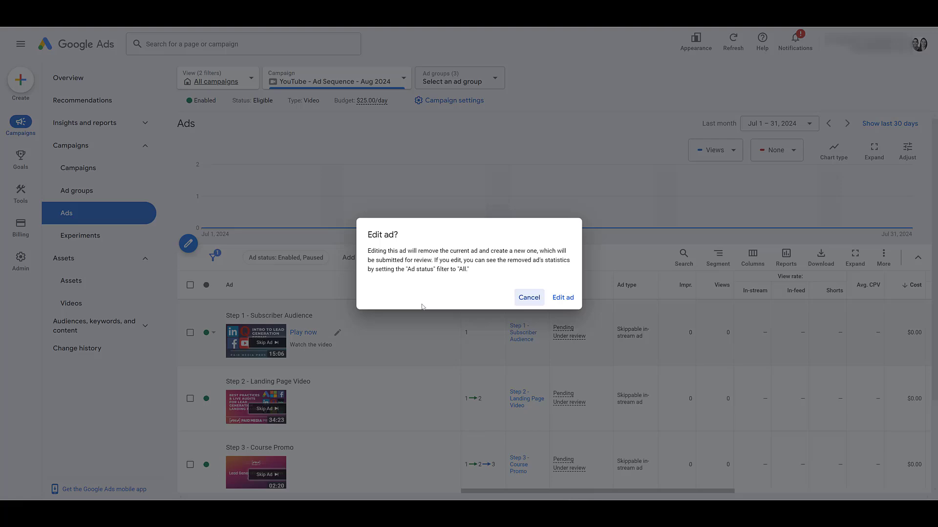
left_click(522, 302)
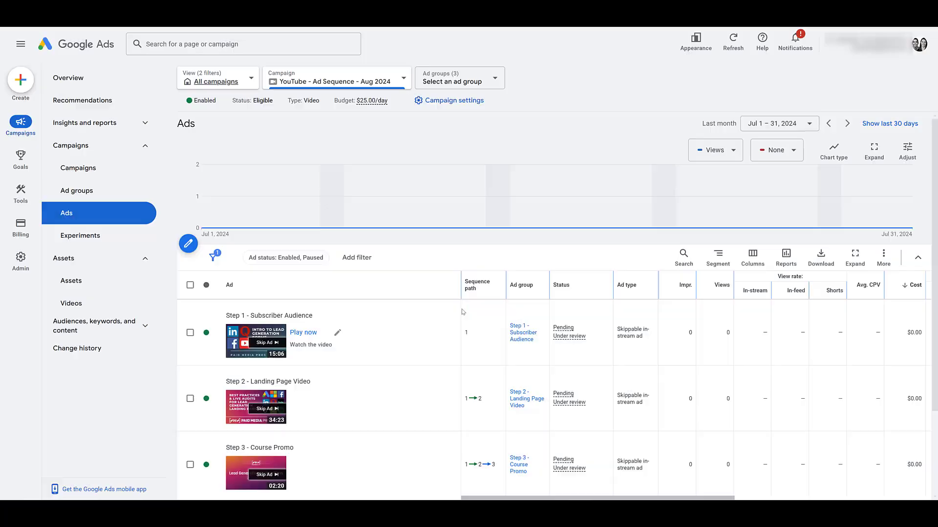
scroll(429, 315, "down", 2)
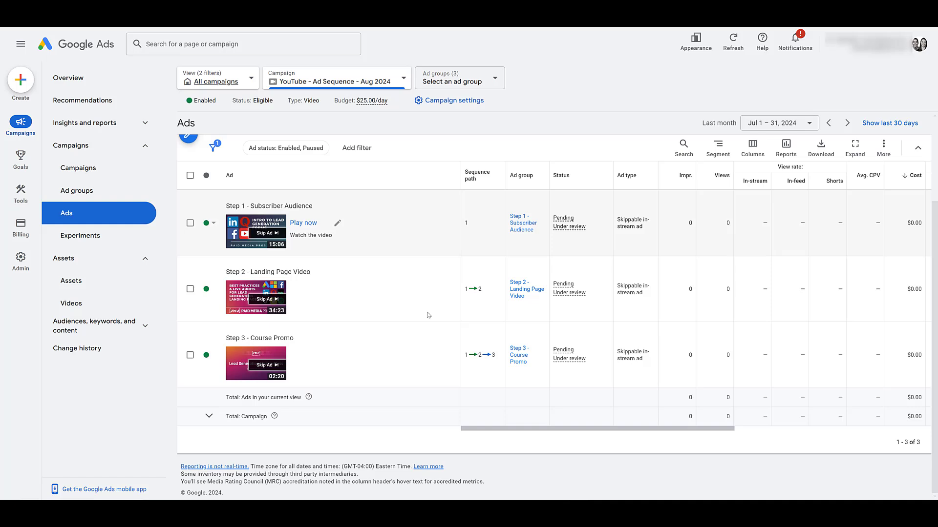